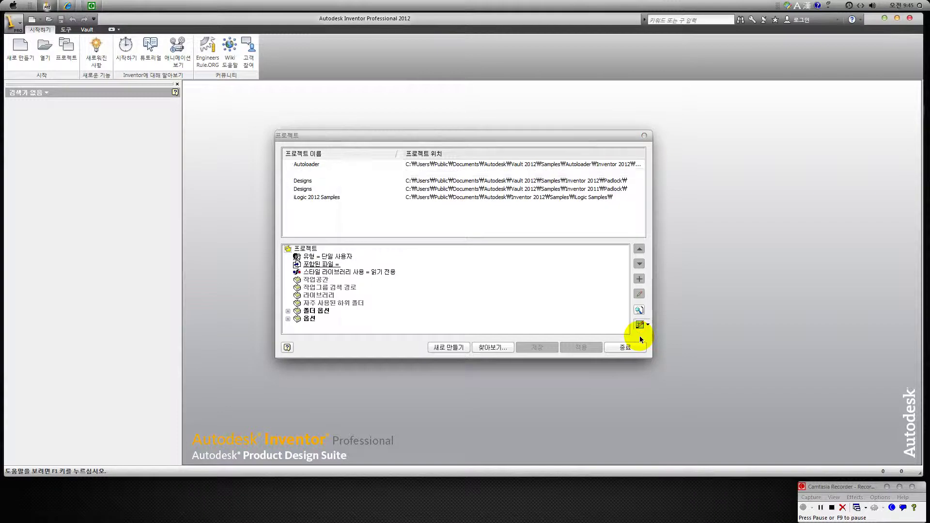
Create a new read/write Content Center library named test in the Default project's library configuration
{"action": "left_click_drag", "start_coordinate": [571, 262], "coordinate": [572, 297]}
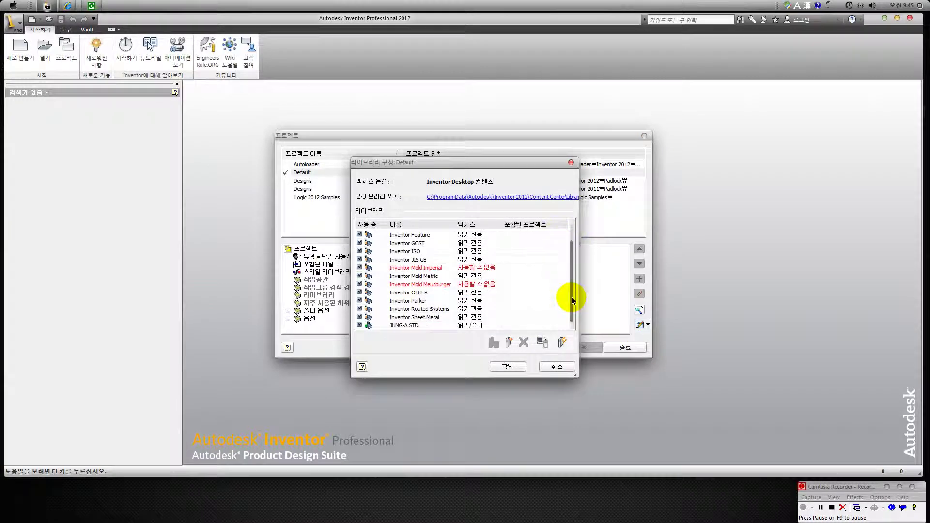
{"action": "left_click", "coordinate": [510, 343]}
{"action": "type", "text": "test"}
{"action": "left_click", "coordinate": [486, 297]}
{"action": "scroll", "coordinate": [573, 291], "scroll_direction": "down", "scroll_amount": 1}
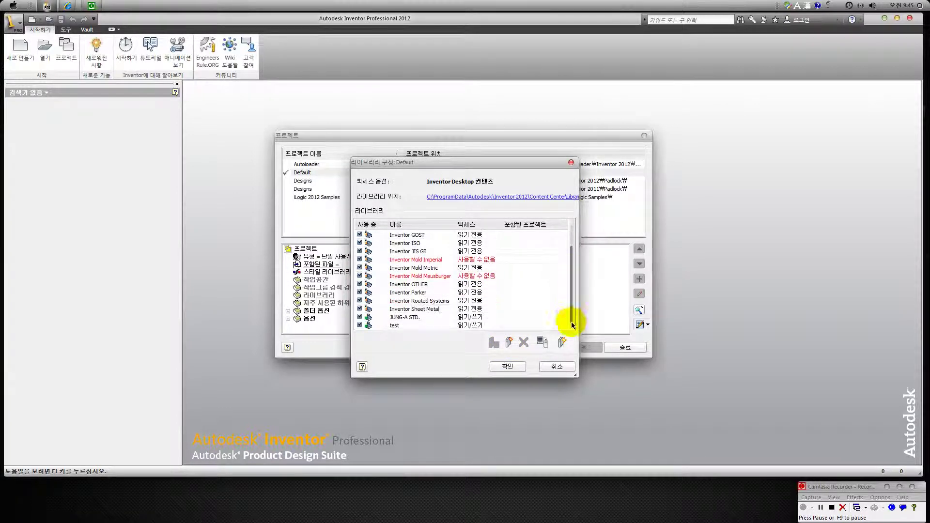
{"action": "left_click", "coordinate": [477, 325]}
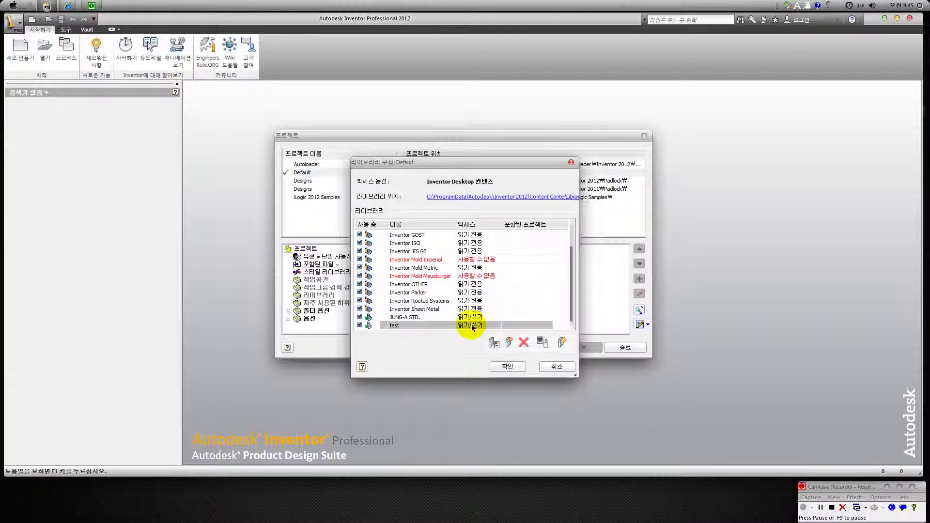
Accept the library configuration, save the Default project and close the project manager
{"action": "left_click", "coordinate": [501, 366]}
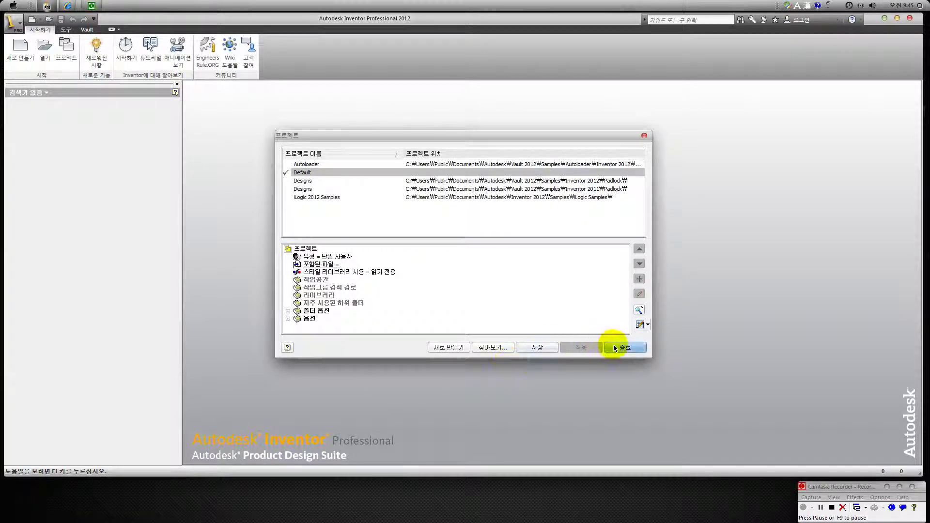
{"action": "left_click", "coordinate": [539, 347]}
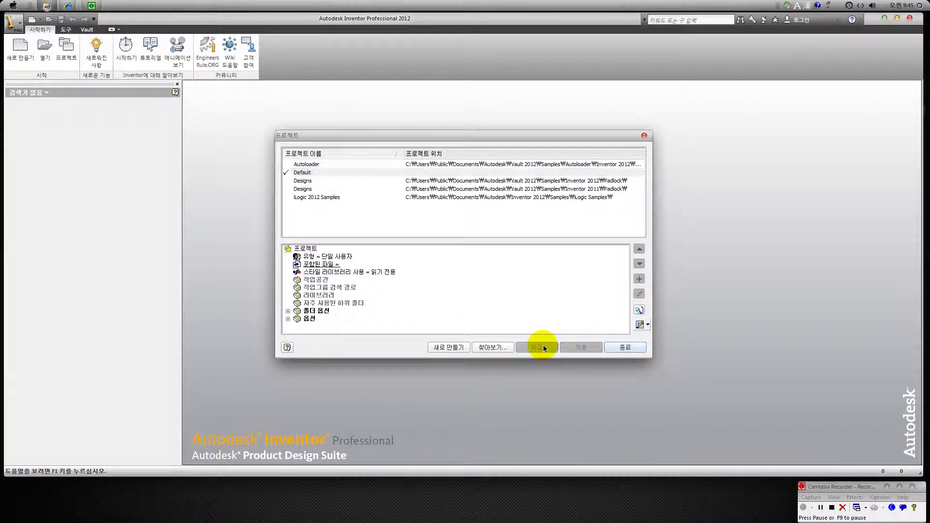
{"action": "left_click", "coordinate": [624, 347]}
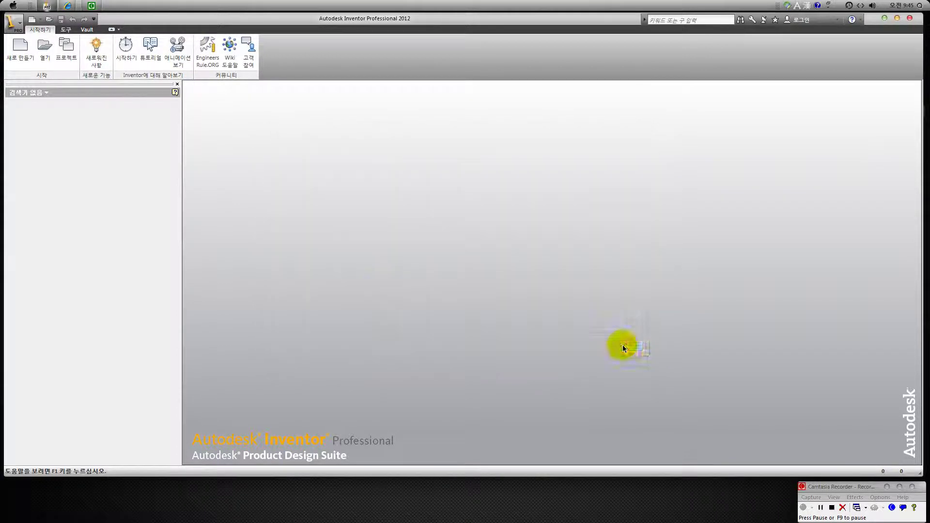
Create a new part from the Standard.ipt template
{"action": "left_click", "coordinate": [20, 53]}
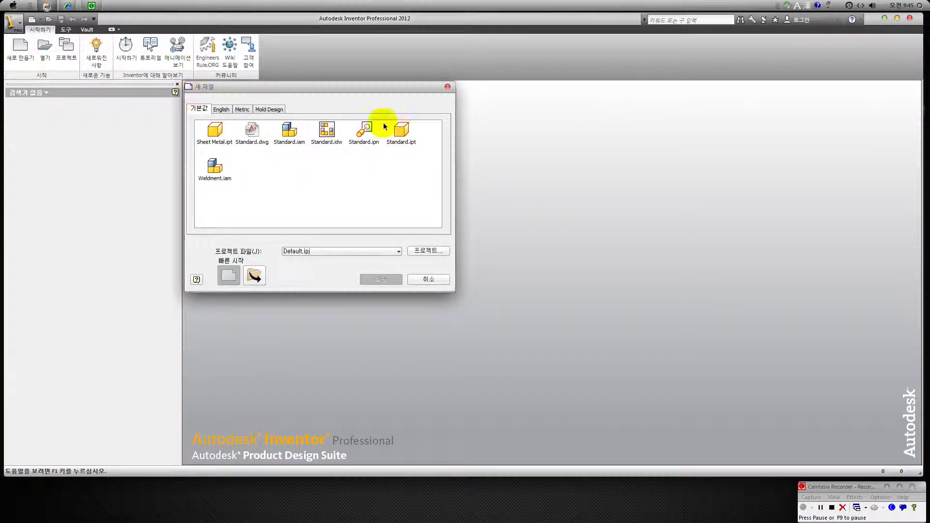
{"action": "left_click", "coordinate": [400, 132]}
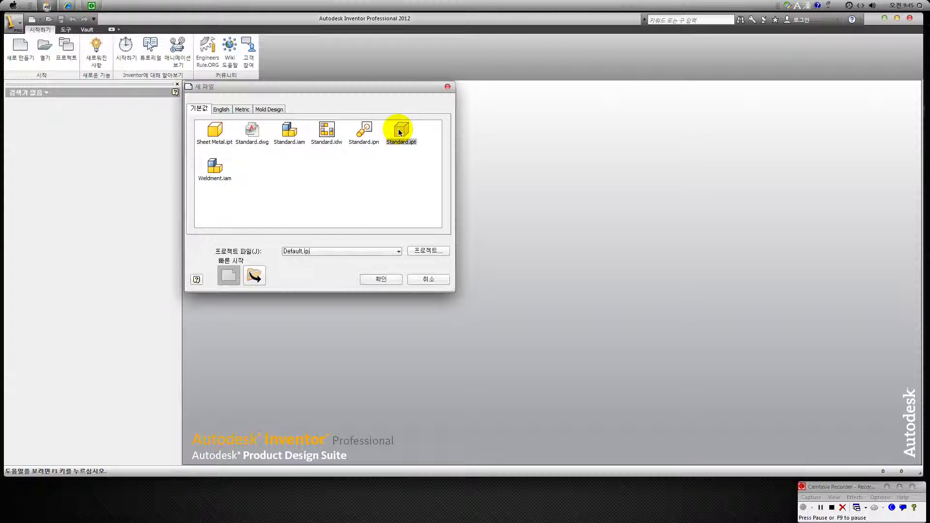
{"action": "left_click", "coordinate": [381, 280]}
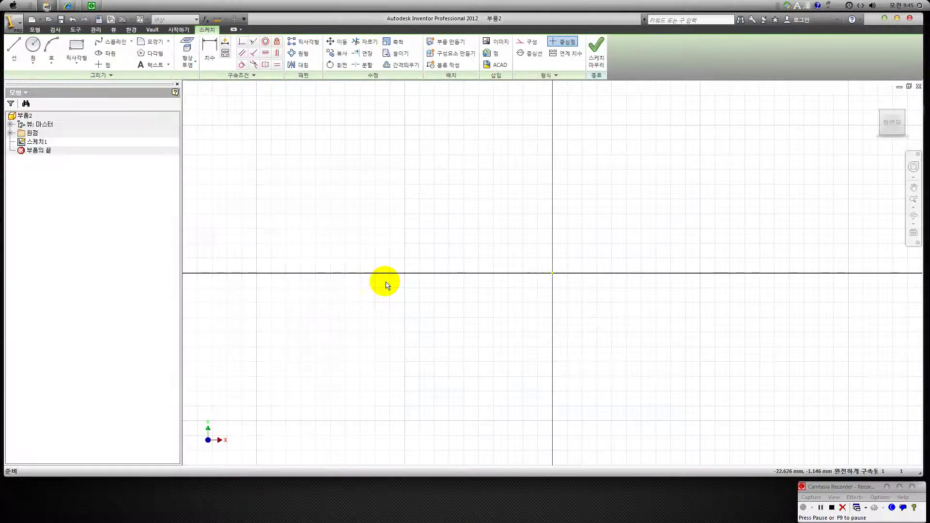
Sketch a centre-point circle about 21 mm in diameter at the sketch origin
{"action": "left_click", "coordinate": [37, 56]}
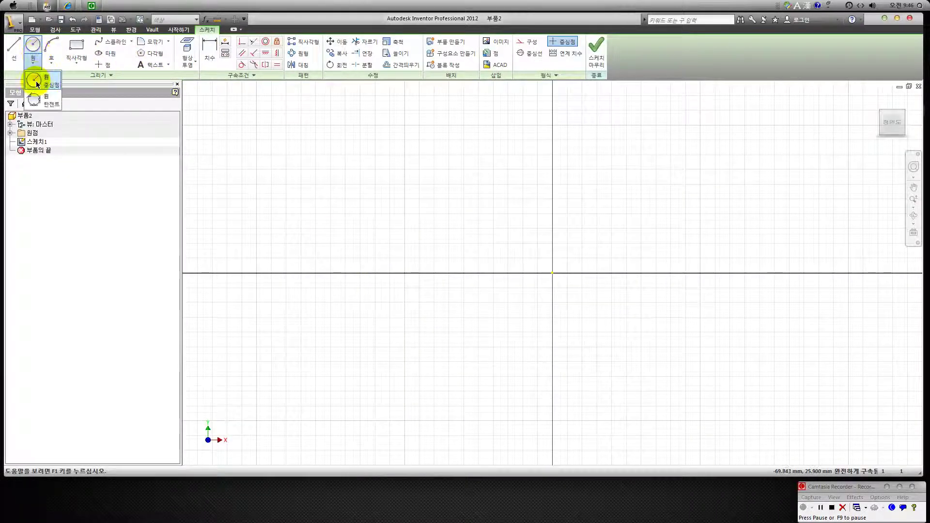
{"action": "left_click", "coordinate": [553, 273]}
{"action": "left_click", "coordinate": [608, 217]}
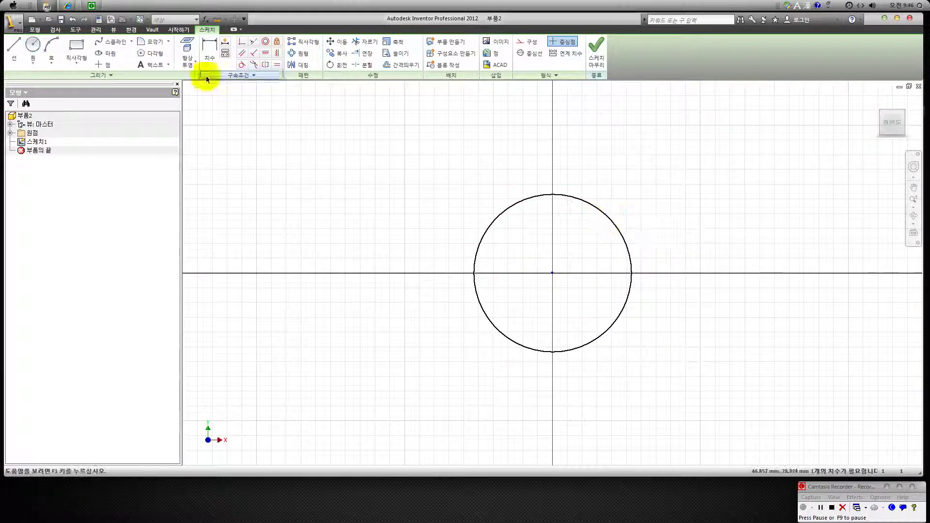
Dimension the circle's diameter as 44.5 mm
{"action": "left_click", "coordinate": [210, 55]}
{"action": "left_click", "coordinate": [590, 207]}
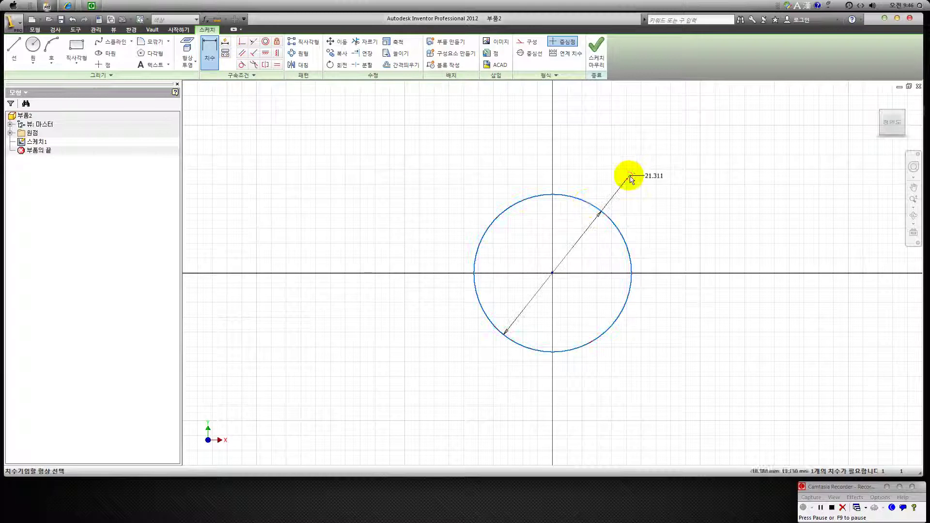
{"action": "left_click", "coordinate": [640, 175]}
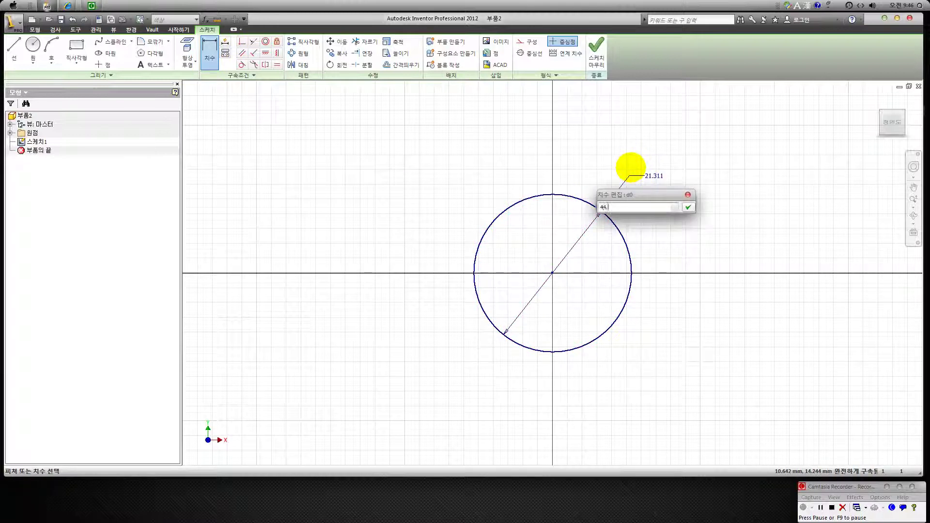
{"action": "key", "text": "Return"}
{"action": "scroll", "coordinate": [625, 247], "scroll_direction": "down", "scroll_amount": 3}
{"action": "scroll", "coordinate": [571, 236], "scroll_direction": "up", "scroll_amount": 2}
{"action": "middle_click_drag", "start_coordinate": [571, 235], "coordinate": [599, 208]}
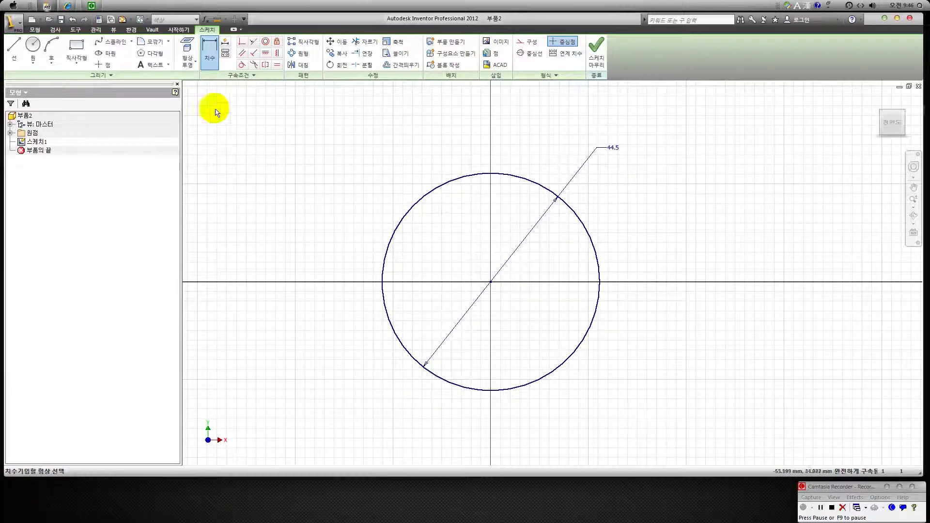
Offset the circle inward by about 4 mm to form a concentric inner circle
{"action": "left_click", "coordinate": [395, 65]}
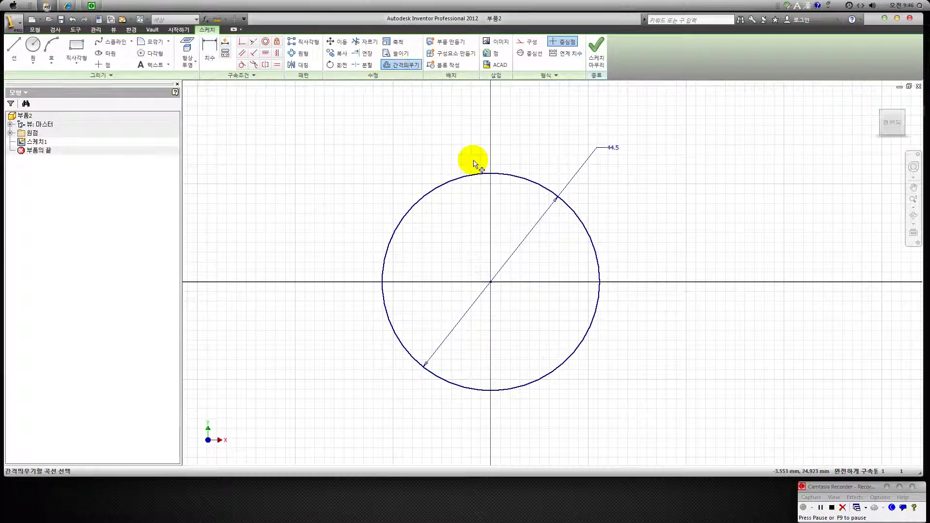
{"action": "left_click", "coordinate": [477, 175]}
{"action": "left_click", "coordinate": [482, 194]}
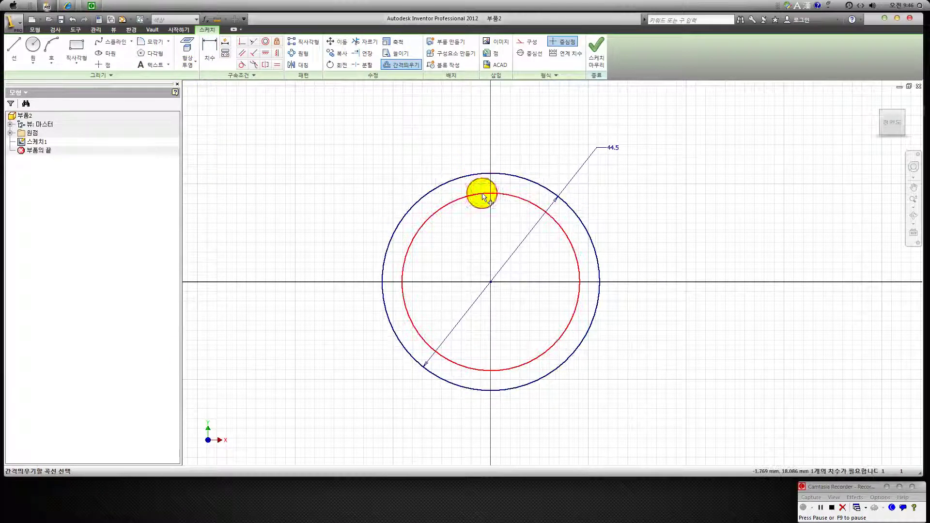
Dimension the gap between the inner and outer circles as 6 mm
{"action": "left_click", "coordinate": [213, 60]}
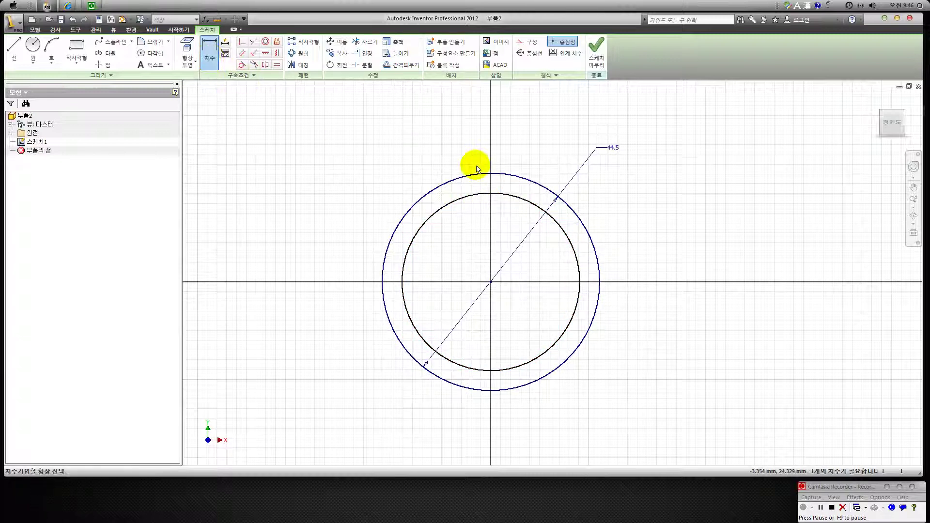
{"action": "left_click", "coordinate": [484, 194]}
{"action": "left_click", "coordinate": [482, 173]}
{"action": "left_click", "coordinate": [429, 164]}
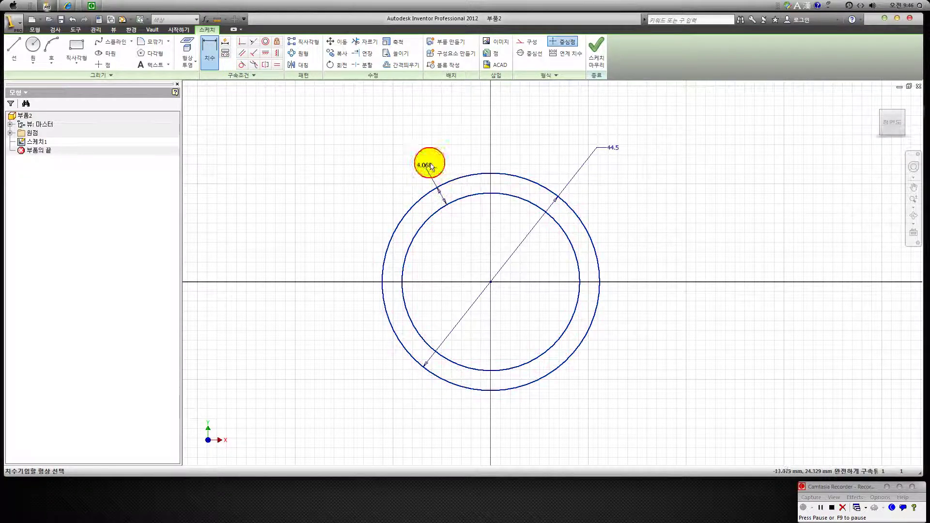
{"action": "key", "text": "Return"}
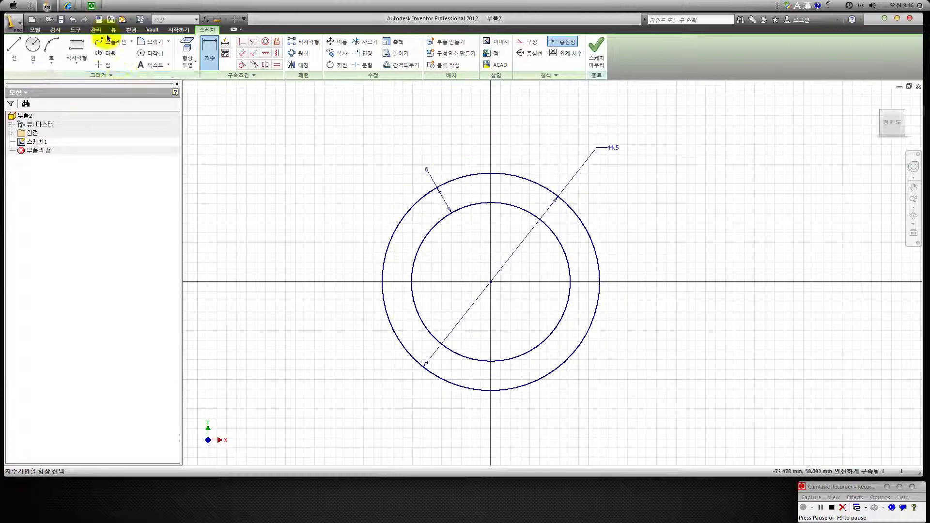
Set the document's modeling dimension display to show dimensions as expressions, and apply the change
{"action": "left_click", "coordinate": [97, 30]}
{"action": "left_click", "coordinate": [75, 30]}
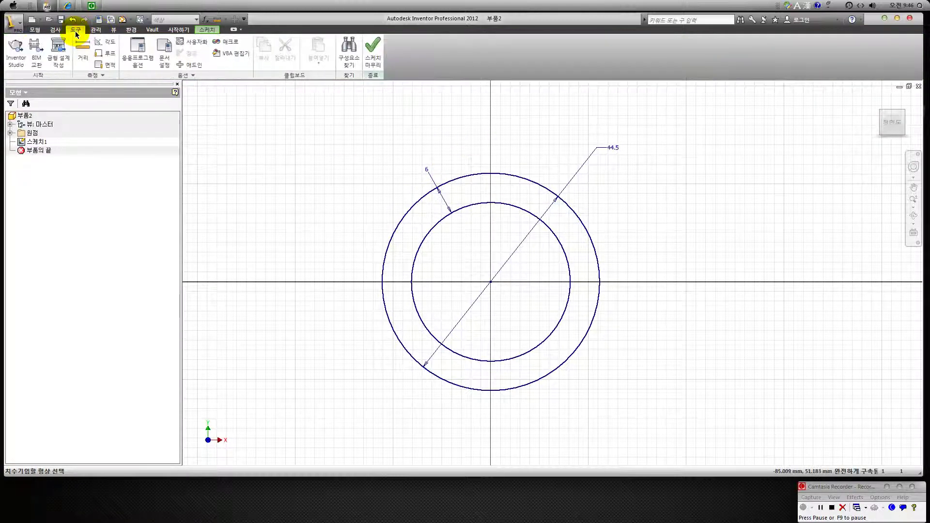
{"action": "left_click", "coordinate": [162, 61]}
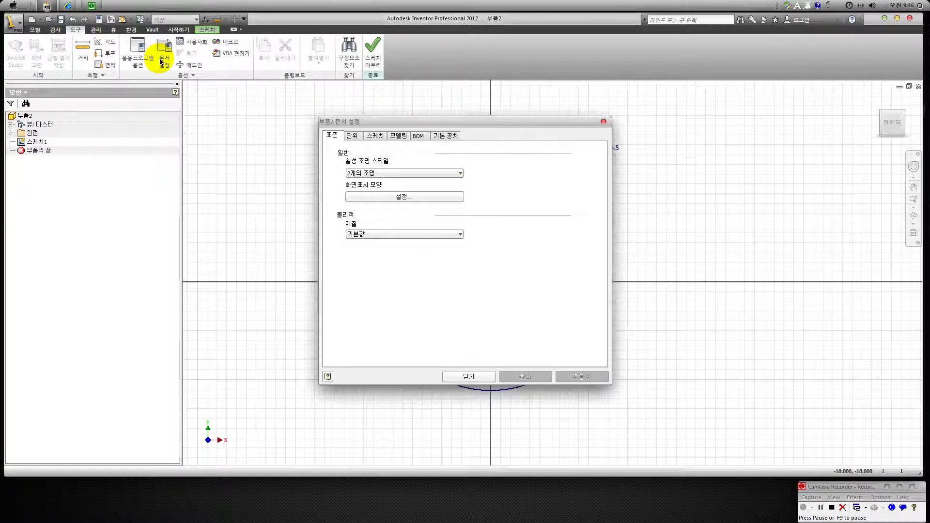
{"action": "left_click", "coordinate": [351, 136]}
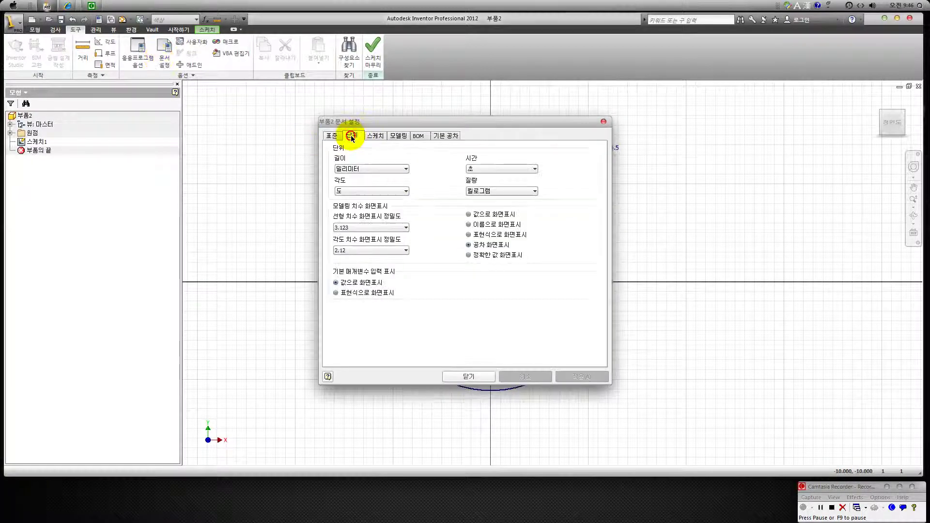
{"action": "left_click", "coordinate": [469, 236]}
{"action": "left_click", "coordinate": [586, 378]}
{"action": "left_click", "coordinate": [475, 377]}
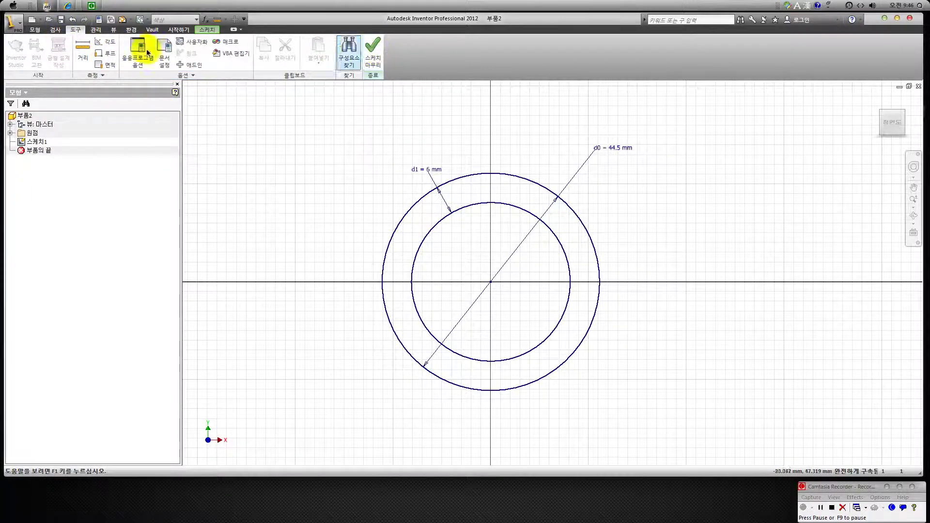
Rename the model parameter d0 to OD and the parameter d1 to ID
{"action": "left_click", "coordinate": [96, 30]}
{"action": "left_click", "coordinate": [105, 51]}
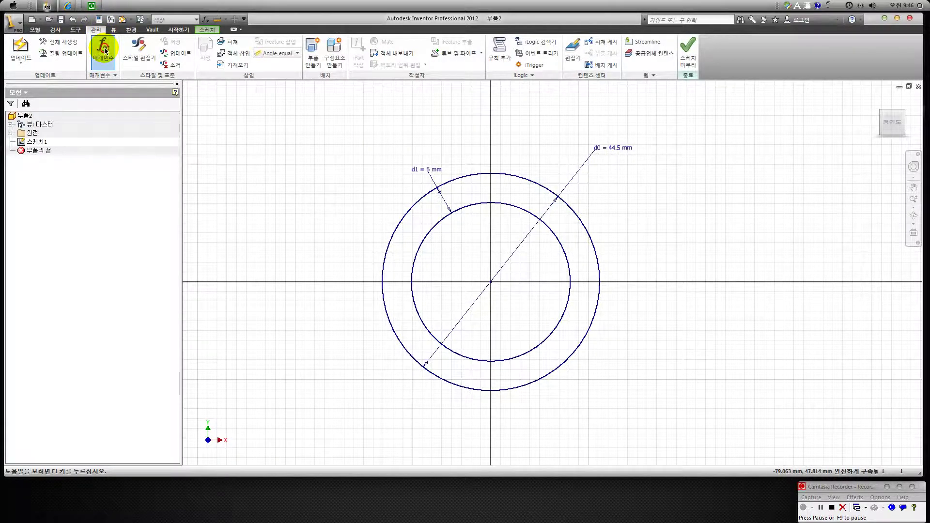
{"action": "left_click", "coordinate": [153, 301]}
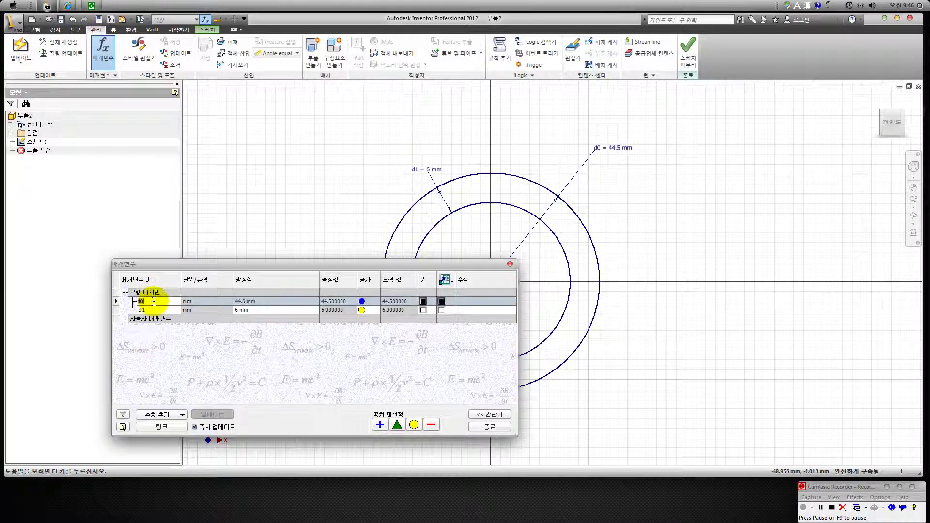
{"action": "type", "text": "OD"}
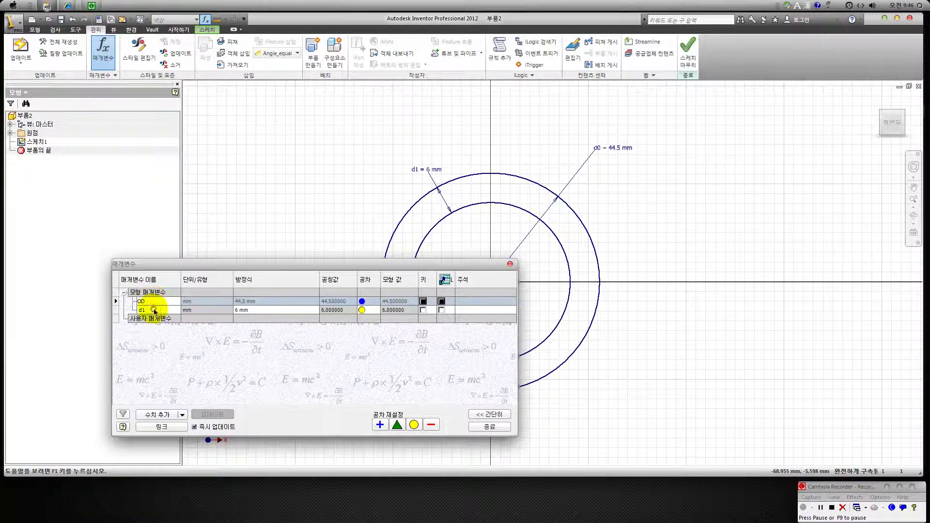
{"action": "left_click", "coordinate": [154, 310]}
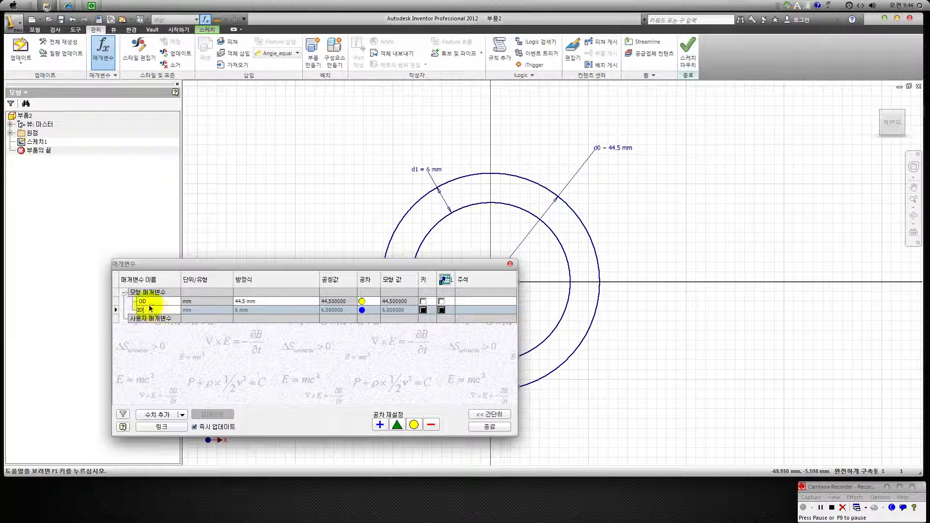
{"action": "left_click", "coordinate": [489, 426]}
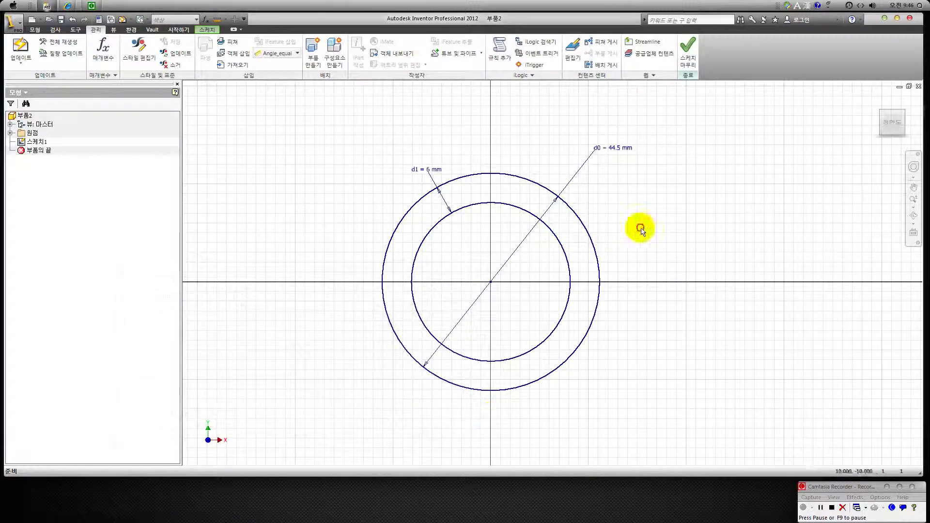
Finish the sketch and extrude the ring profile between the two circles by 10 mm as a solid
{"action": "left_click", "coordinate": [688, 48]}
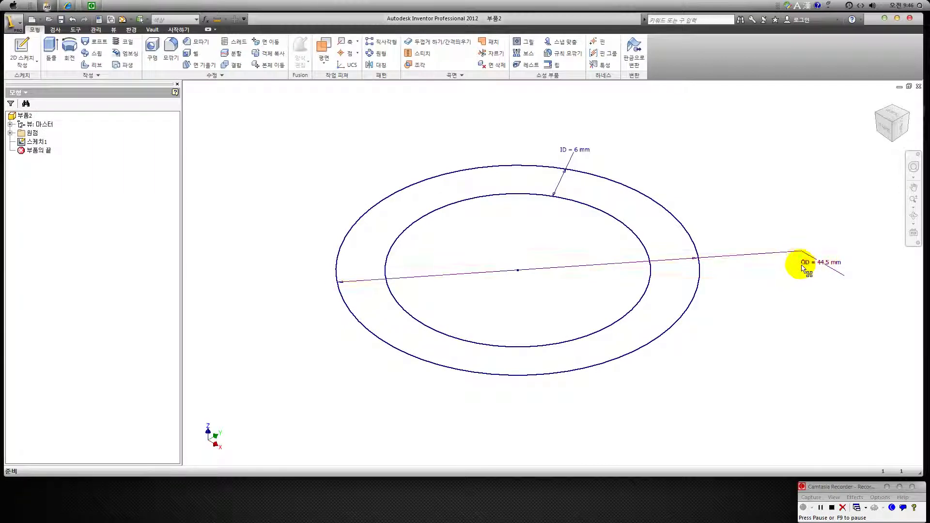
{"action": "left_click", "coordinate": [449, 127]}
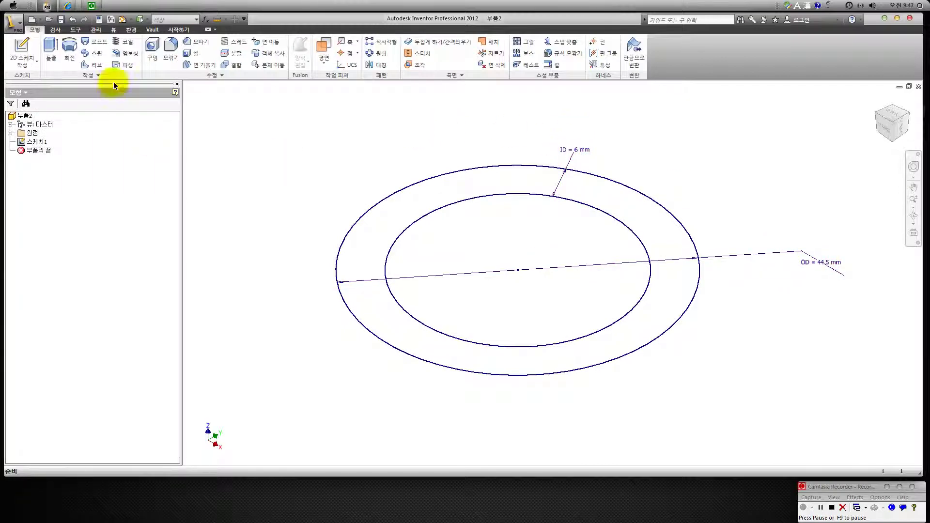
{"action": "left_click", "coordinate": [51, 48]}
{"action": "left_click", "coordinate": [487, 183]}
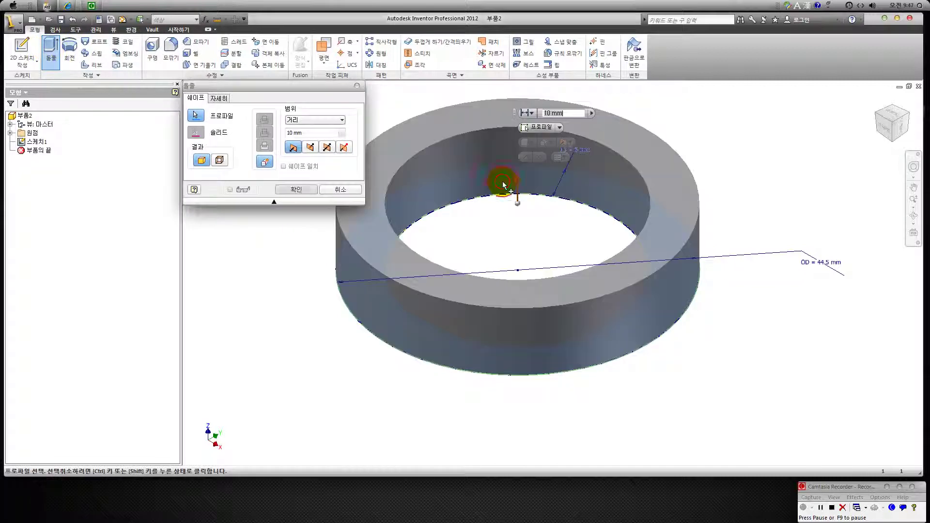
{"action": "left_click", "coordinate": [296, 189]}
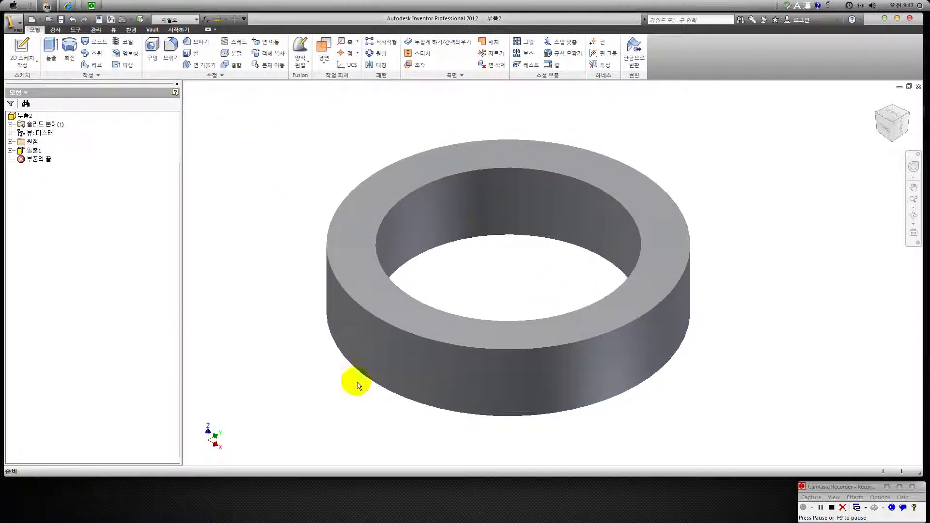
Assign the material 알루미늄-6061 (Aluminum-6061) to the ring part in its physical iProperties and apply it
{"action": "left_click", "coordinate": [28, 117]}
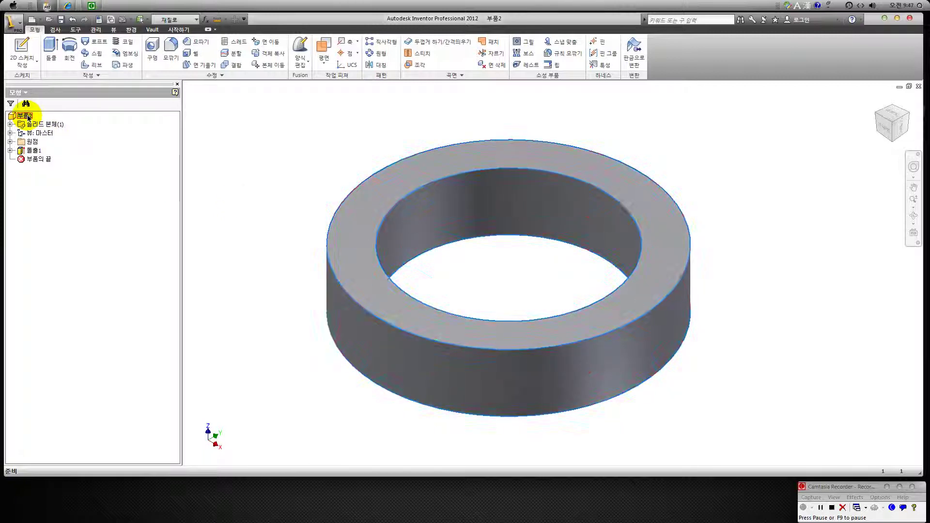
{"action": "right_click", "coordinate": [28, 117]}
{"action": "left_click", "coordinate": [58, 210]}
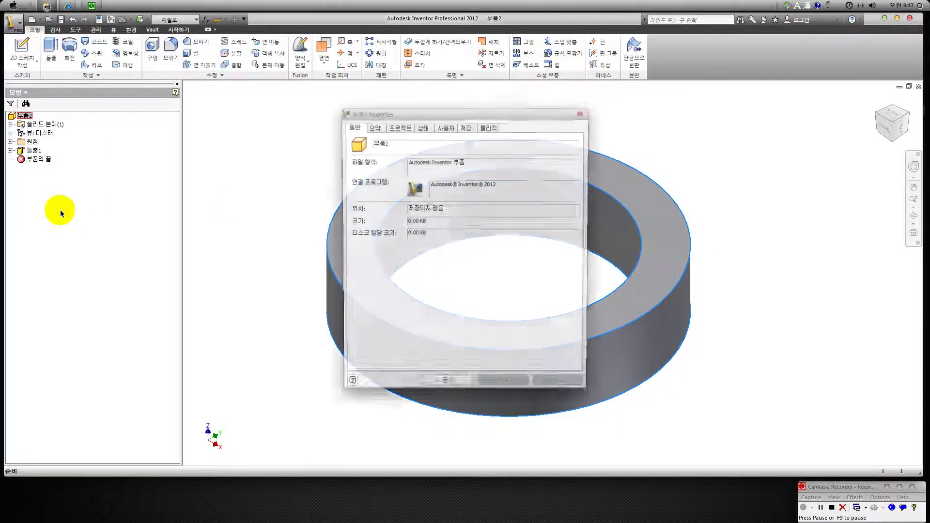
{"action": "left_click", "coordinate": [489, 127]}
{"action": "left_click", "coordinate": [442, 170]}
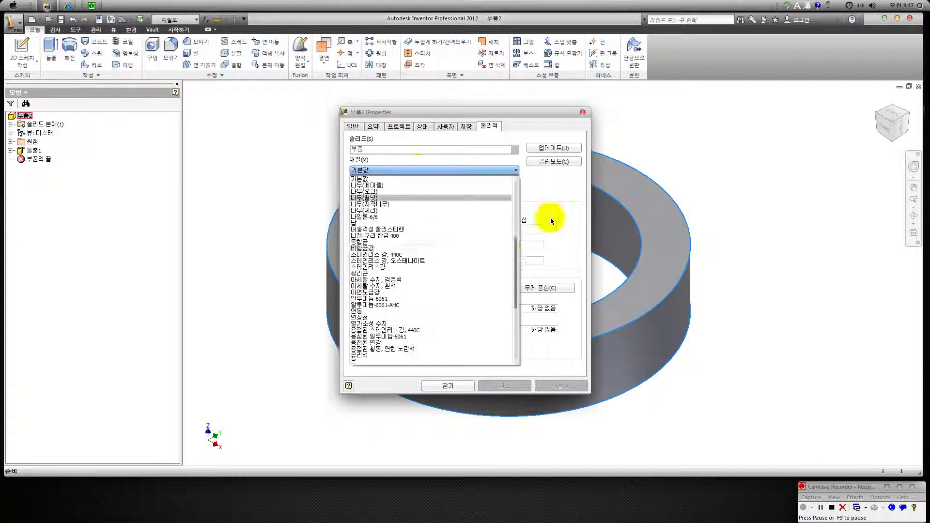
{"action": "scroll", "coordinate": [509, 253], "scroll_direction": "down", "scroll_amount": 4}
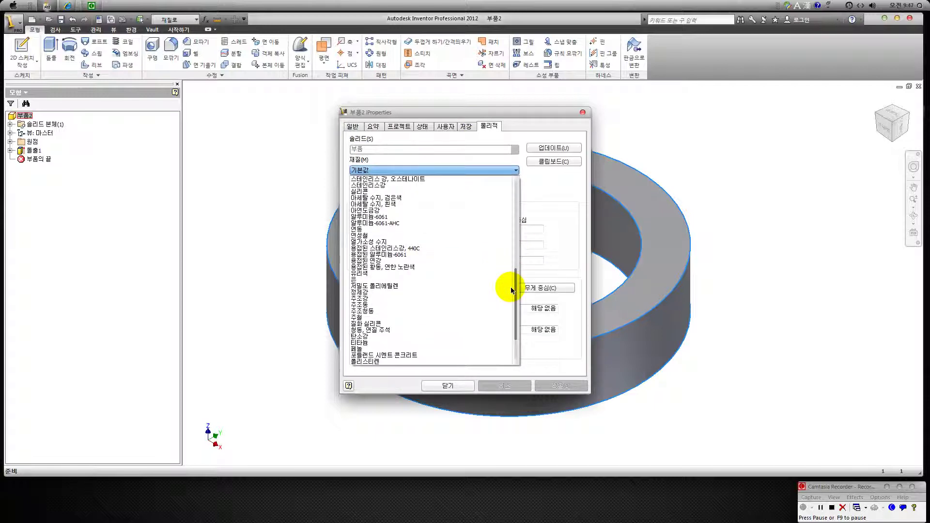
{"action": "left_click", "coordinate": [384, 216]}
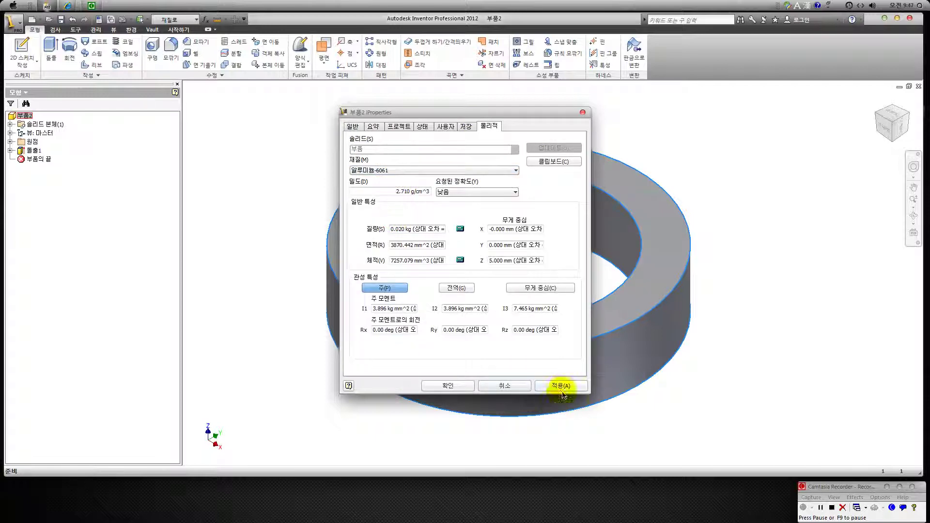
{"action": "left_click_drag", "start_coordinate": [413, 229], "coordinate": [391, 229]}
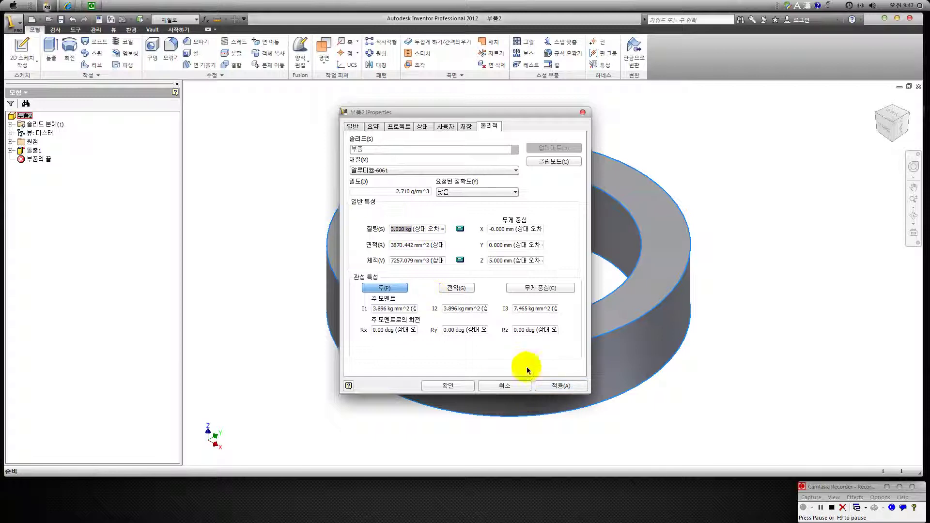
{"action": "left_click", "coordinate": [560, 387]}
{"action": "left_click", "coordinate": [448, 386]}
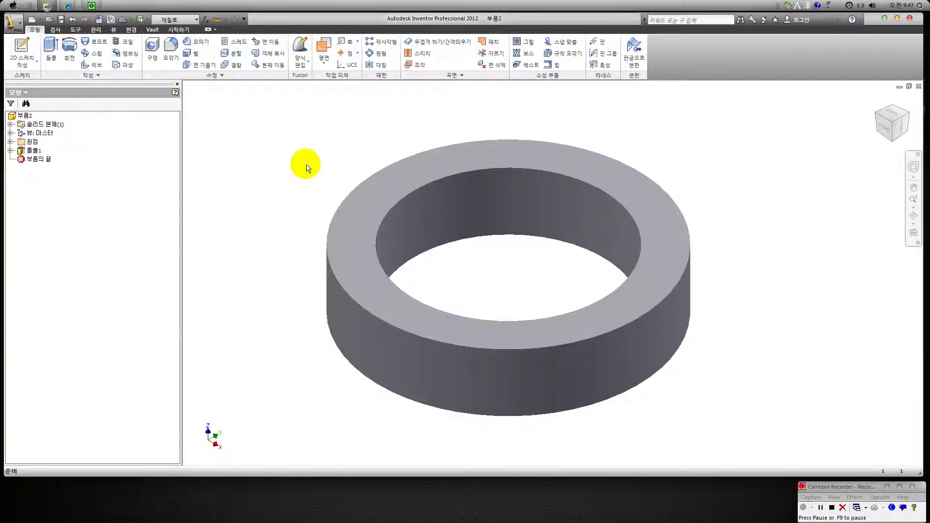
Rename the extrusion depth parameter d2 to LENGTH
{"action": "left_click", "coordinate": [75, 32]}
{"action": "left_click", "coordinate": [90, 32]}
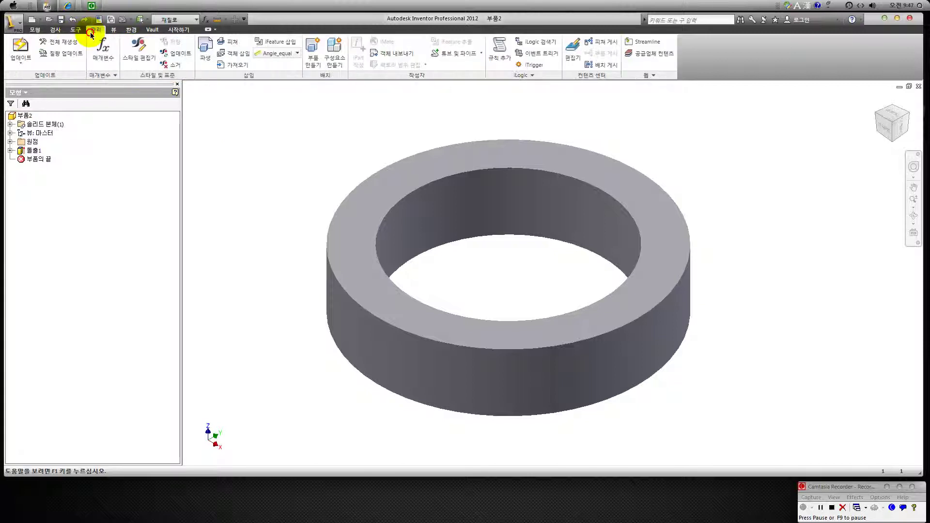
{"action": "left_click", "coordinate": [103, 48]}
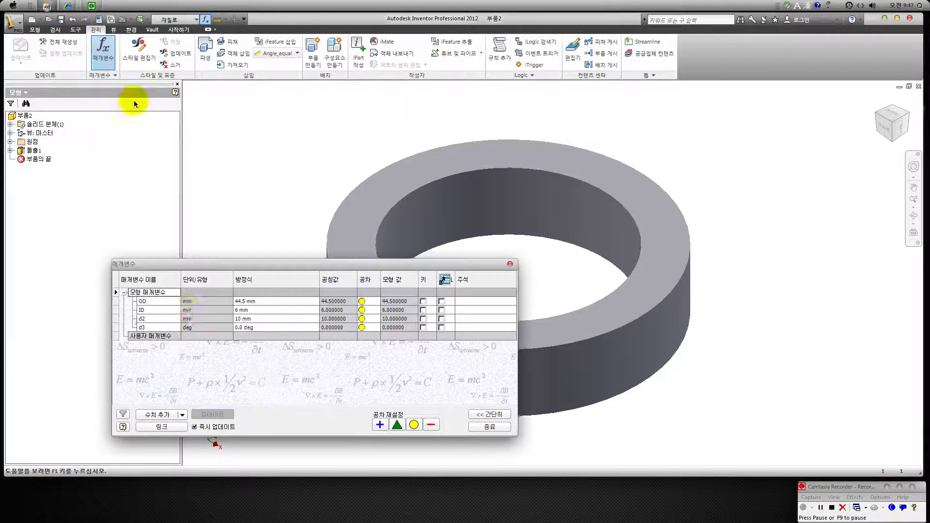
{"action": "left_click", "coordinate": [153, 319]}
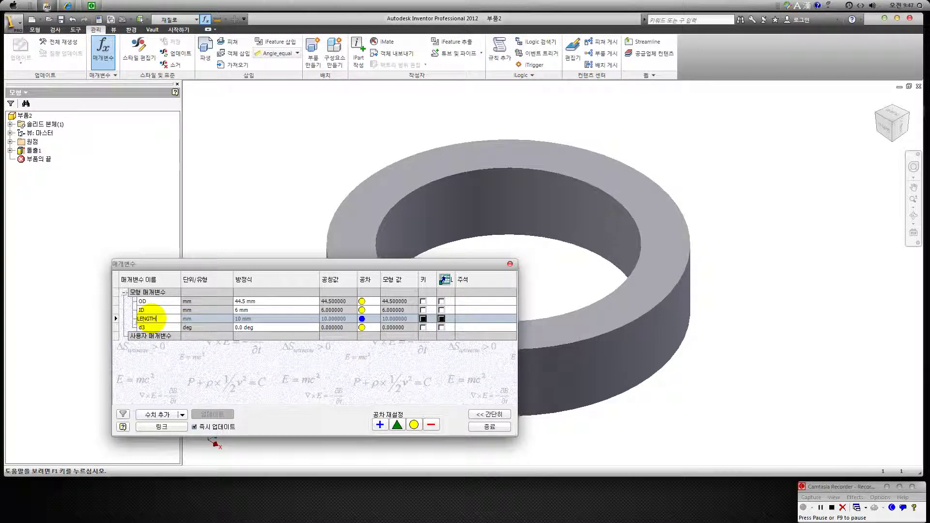
{"action": "left_click", "coordinate": [490, 426]}
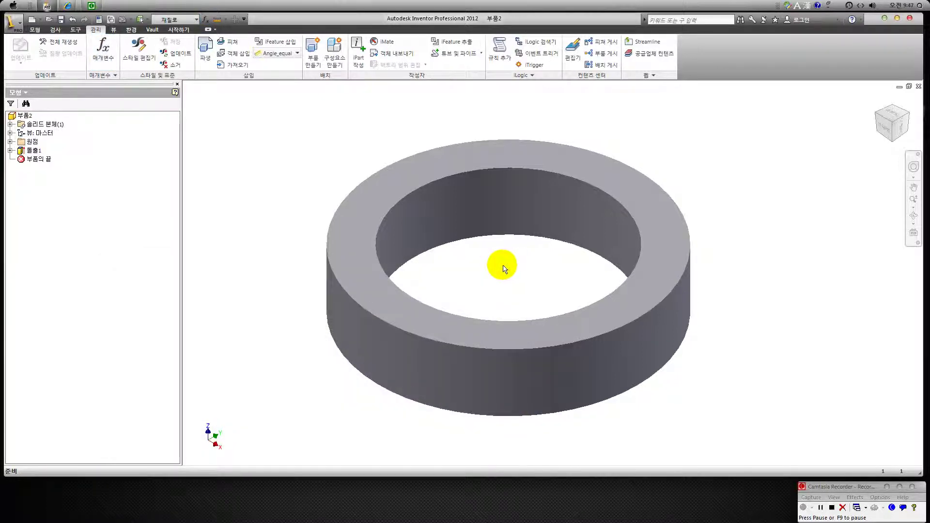
Create an iPart from the ring and set the first row's member name and part number to PIPE 44.5X6T
{"action": "left_click", "coordinate": [360, 58]}
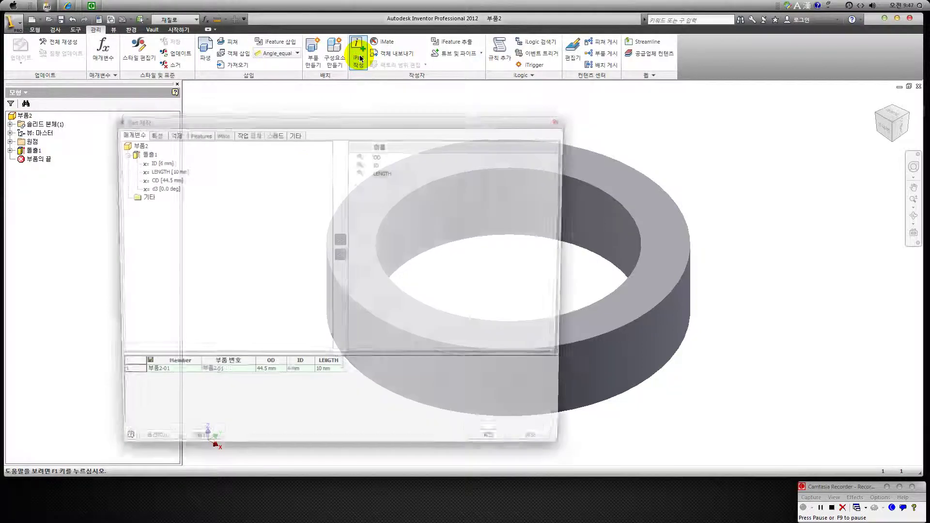
{"action": "left_click", "coordinate": [378, 164]}
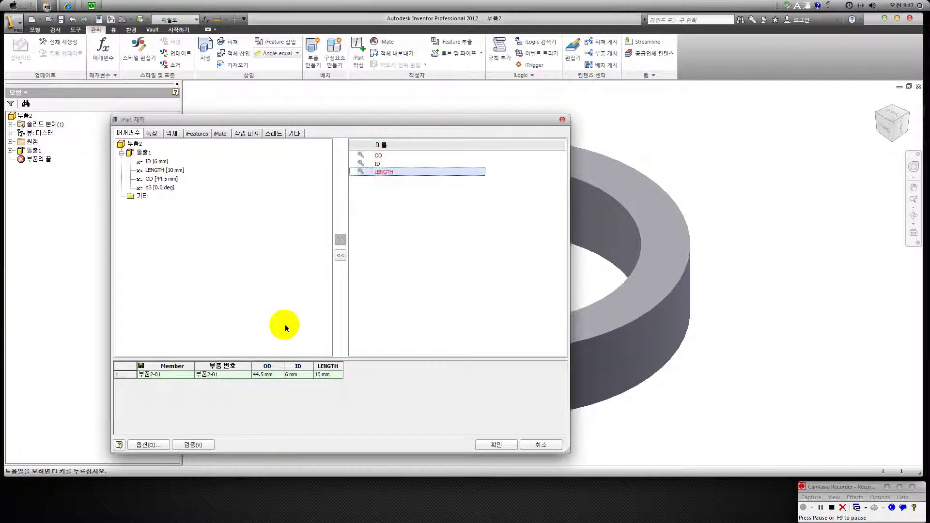
{"action": "left_click", "coordinate": [154, 375]}
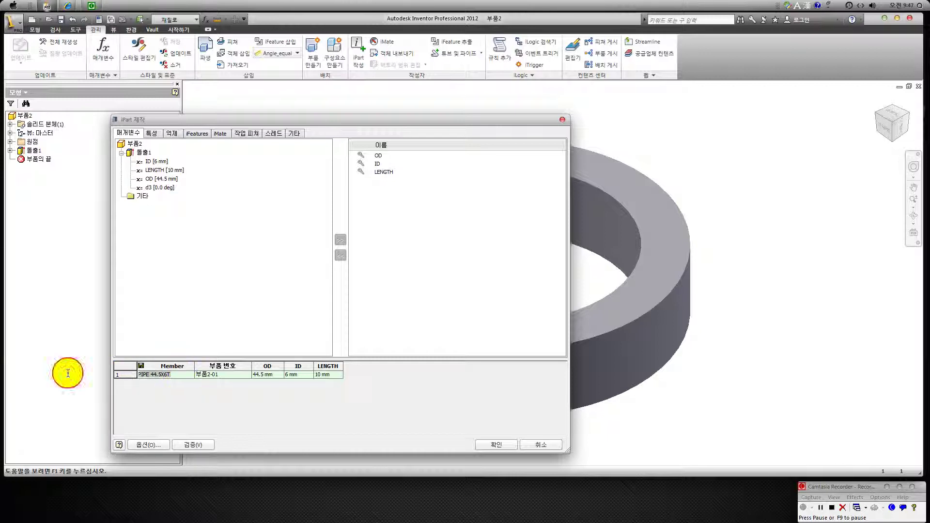
{"action": "left_click", "coordinate": [216, 376]}
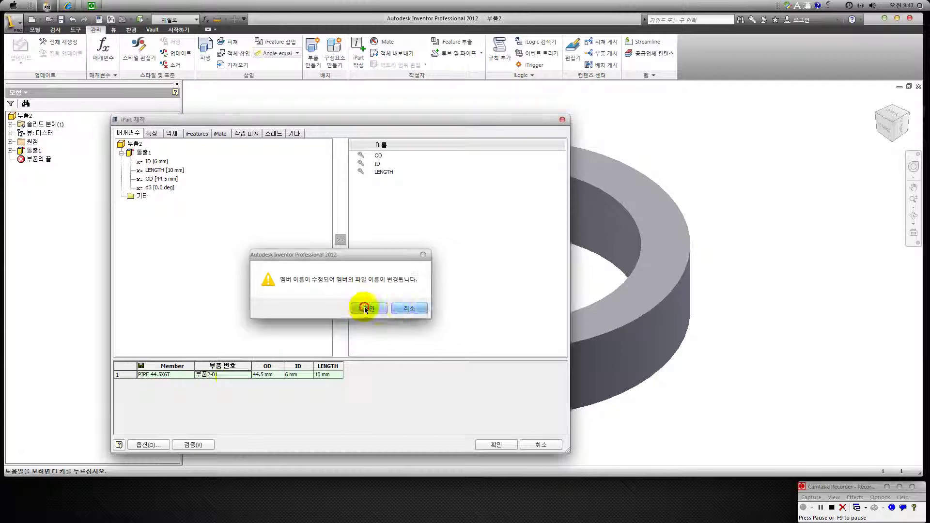
{"action": "left_click", "coordinate": [357, 307]}
{"action": "type", "text": "PIPE 44.5X6T"}
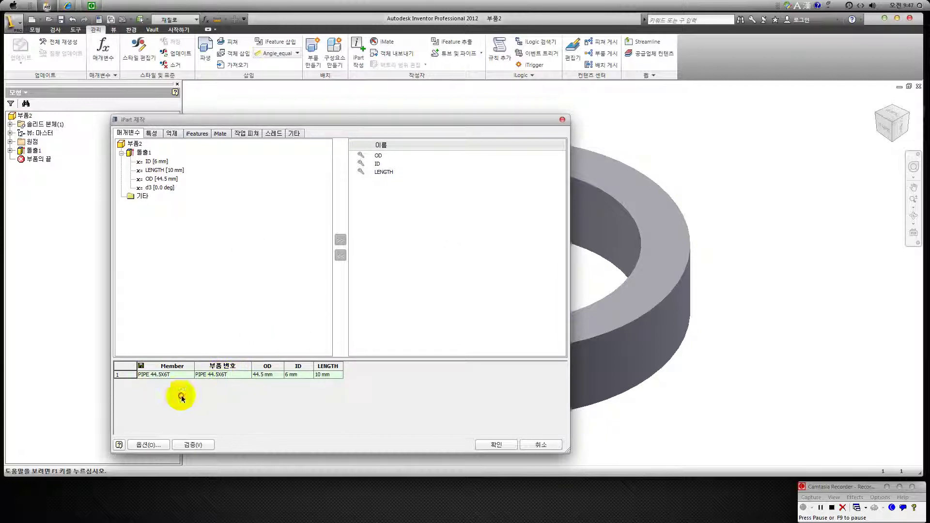
Insert a second row in the iPart table with PIPE 43X3.2T as both member name and part number
{"action": "left_click", "coordinate": [125, 374]}
{"action": "right_click", "coordinate": [125, 377]}
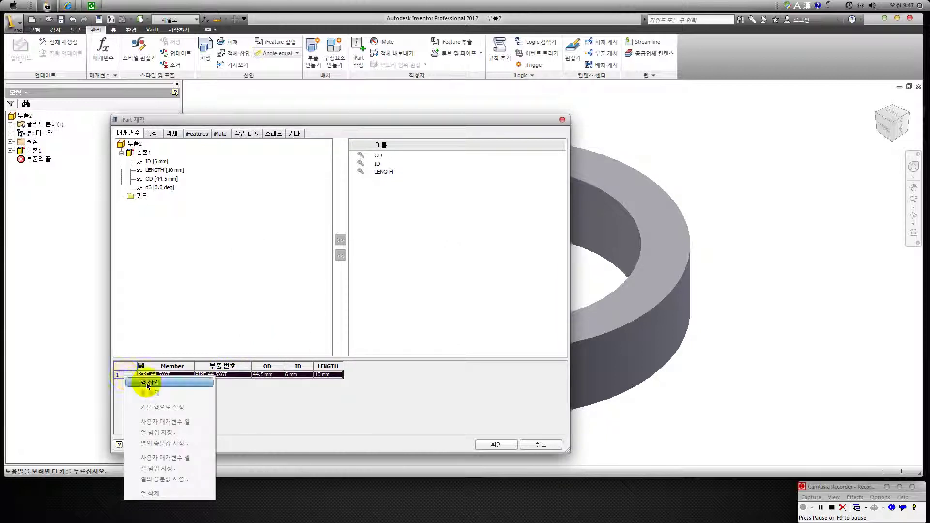
{"action": "left_click", "coordinate": [129, 382]}
{"action": "type", "text": "PIPE 43X3.2T"}
{"action": "left_click_drag", "start_coordinate": [170, 382], "coordinate": [91, 380]}
{"action": "key", "text": "ctrl+c"}
{"action": "left_click", "coordinate": [223, 382]}
{"action": "key", "text": "ctrl+v"}
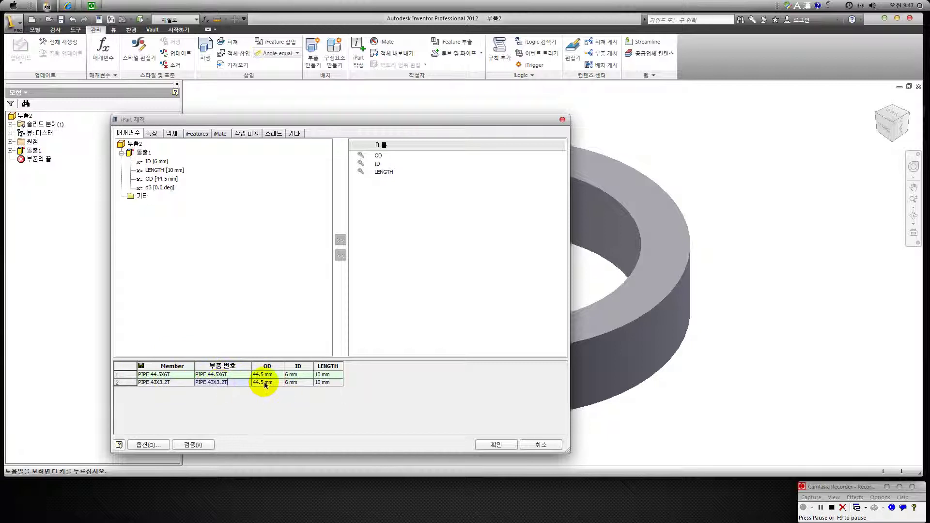
Set the second row's OD to 43 mm and ID to 3.2 mm, and finish the iPart table
{"action": "left_click", "coordinate": [258, 383]}
{"action": "left_click", "coordinate": [198, 383]}
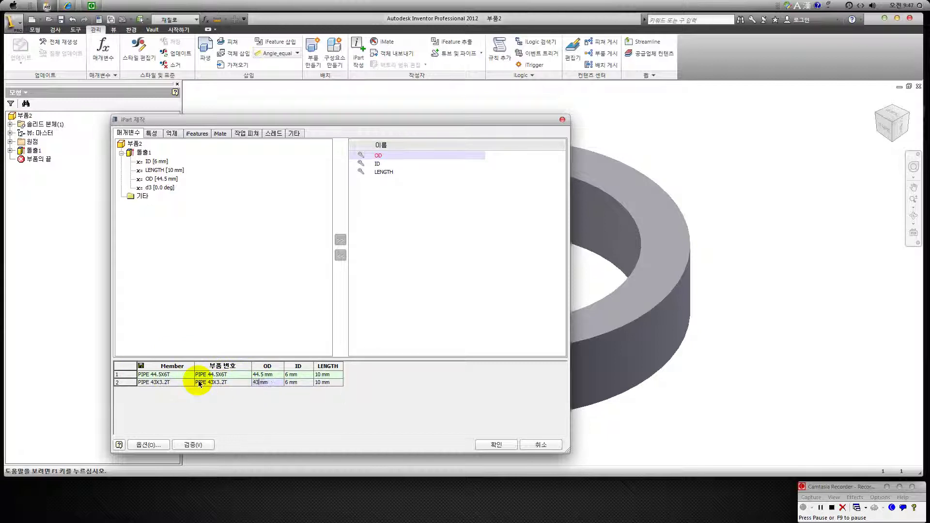
{"action": "left_click", "coordinate": [289, 382]}
{"action": "type", "text": "5.2"}
{"action": "left_click", "coordinate": [491, 445]}
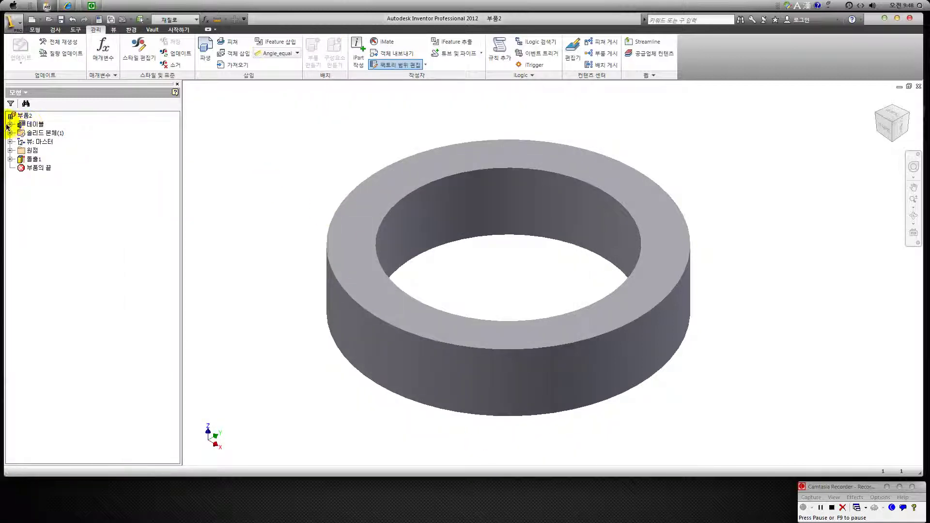
Activate the two iPart members in turn from the model's table, ending on PIPE 43X3.2T
{"action": "left_click", "coordinate": [10, 125]}
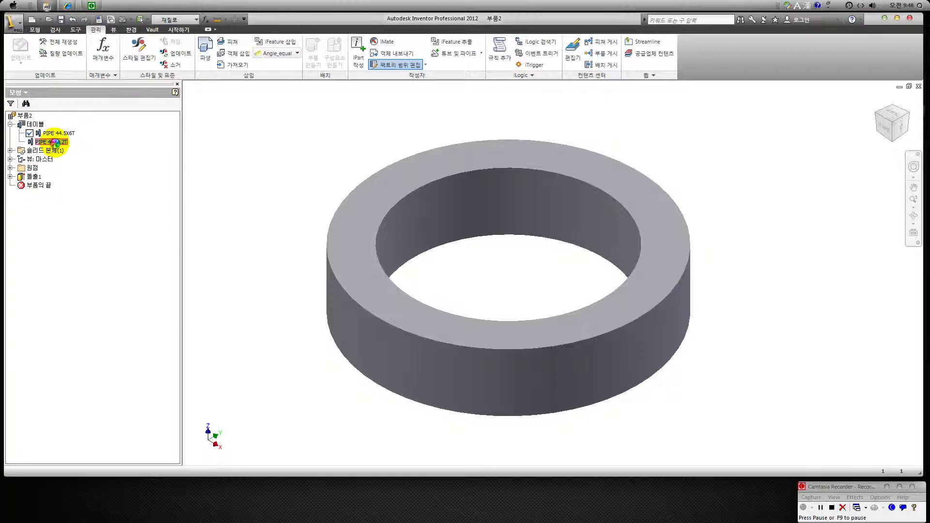
{"action": "double_click", "coordinate": [54, 142]}
{"action": "double_click", "coordinate": [57, 133]}
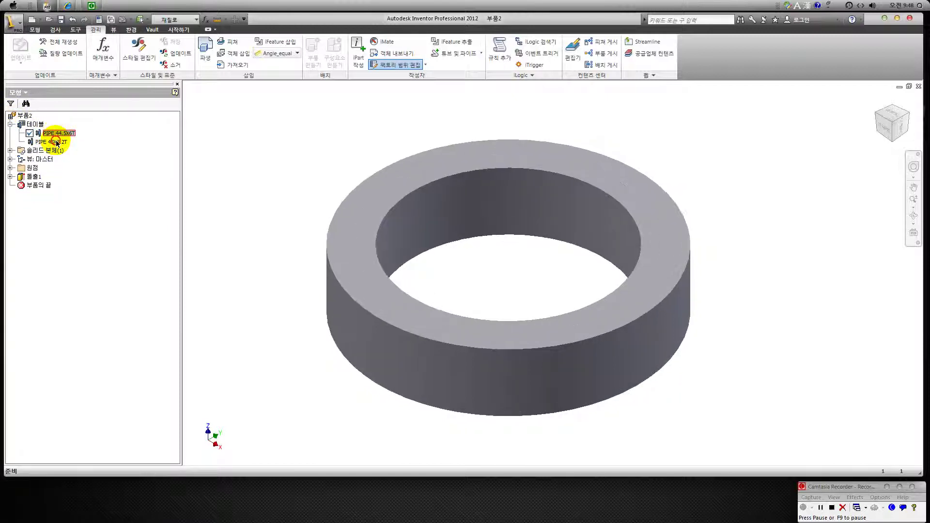
{"action": "double_click", "coordinate": [57, 142]}
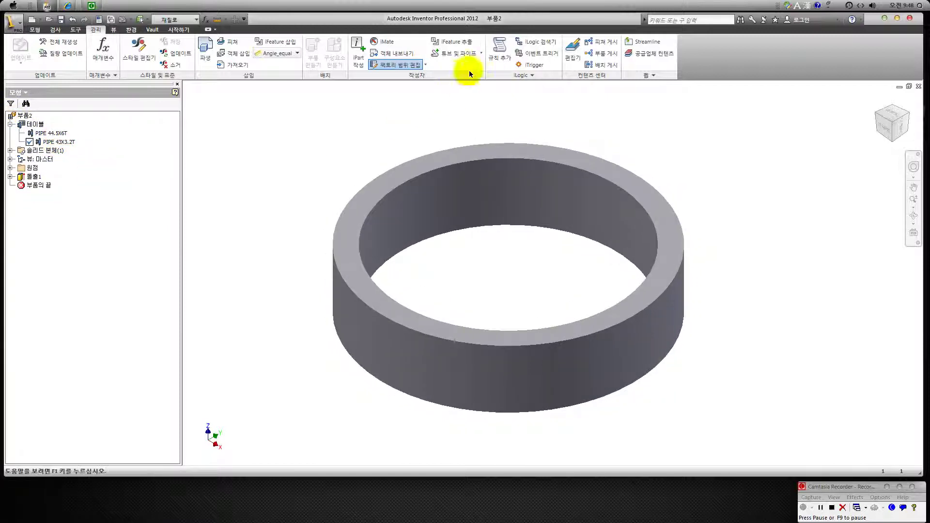
Start structural shape authoring for the iPart and save the part on the desktop as TEEST
{"action": "left_click", "coordinate": [483, 55]}
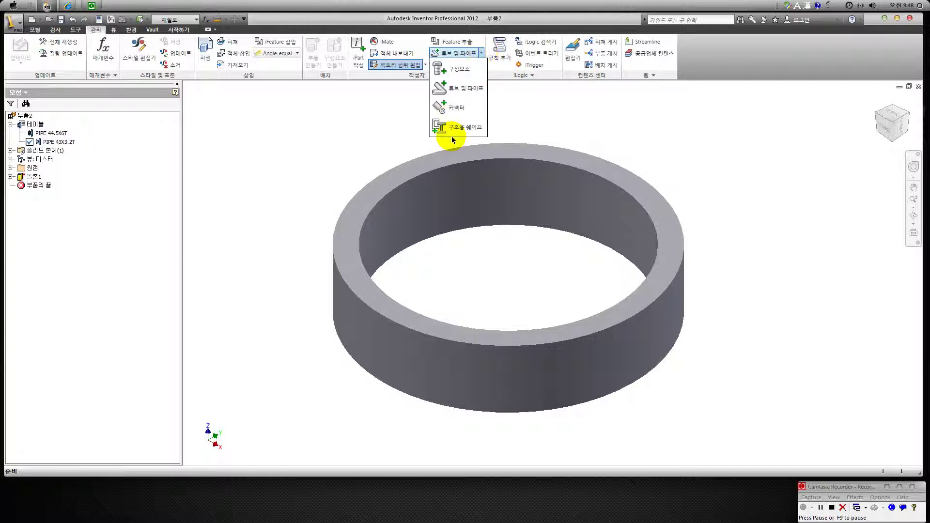
{"action": "left_click", "coordinate": [456, 128]}
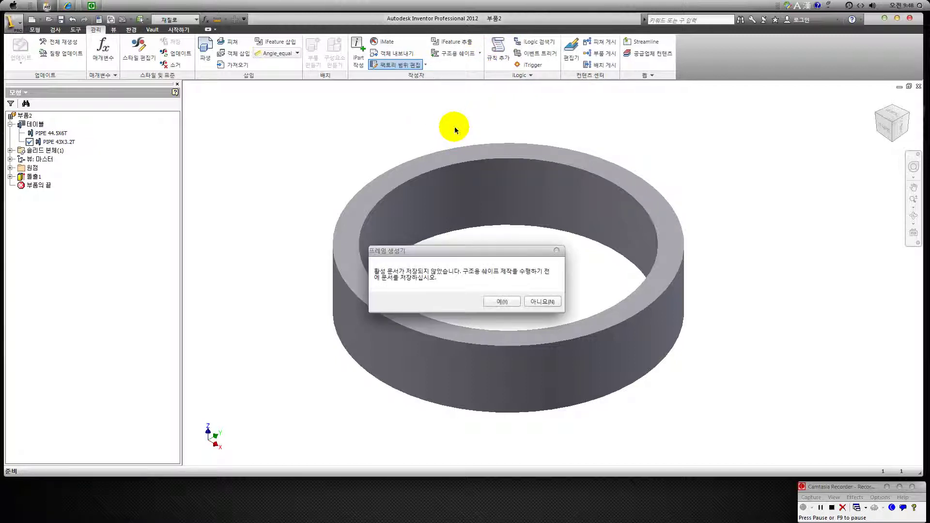
{"action": "left_click", "coordinate": [501, 303]}
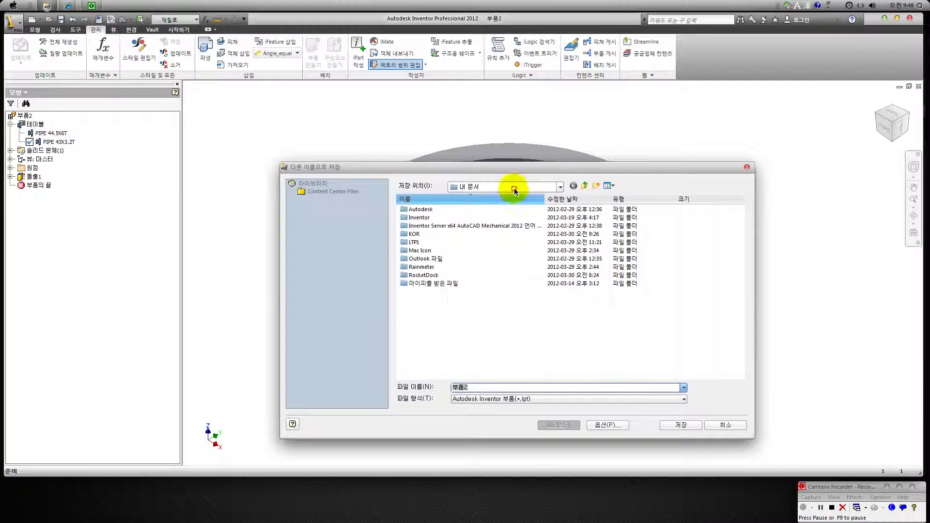
{"action": "left_click", "coordinate": [509, 187]}
{"action": "left_click", "coordinate": [485, 196]}
{"action": "double_click", "coordinate": [484, 388]}
{"action": "type", "text": "TEEST"}
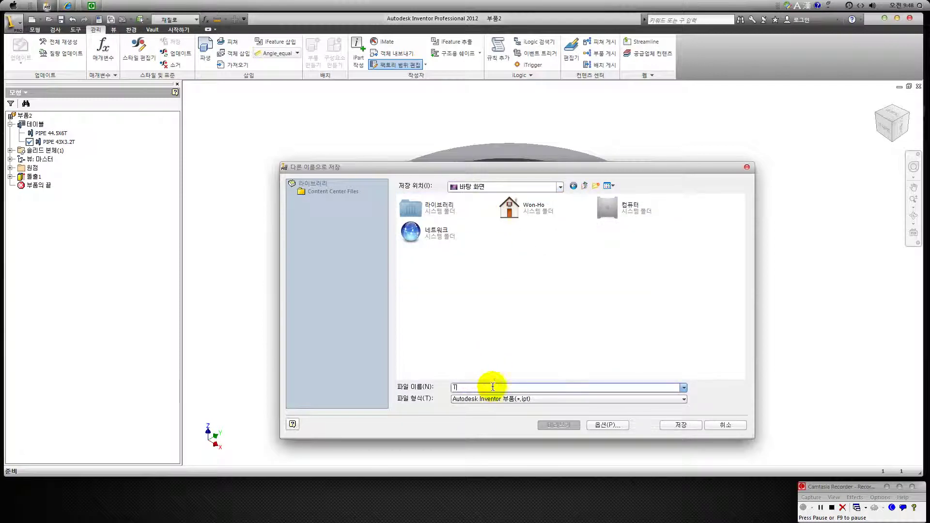
{"action": "left_click", "coordinate": [676, 425]}
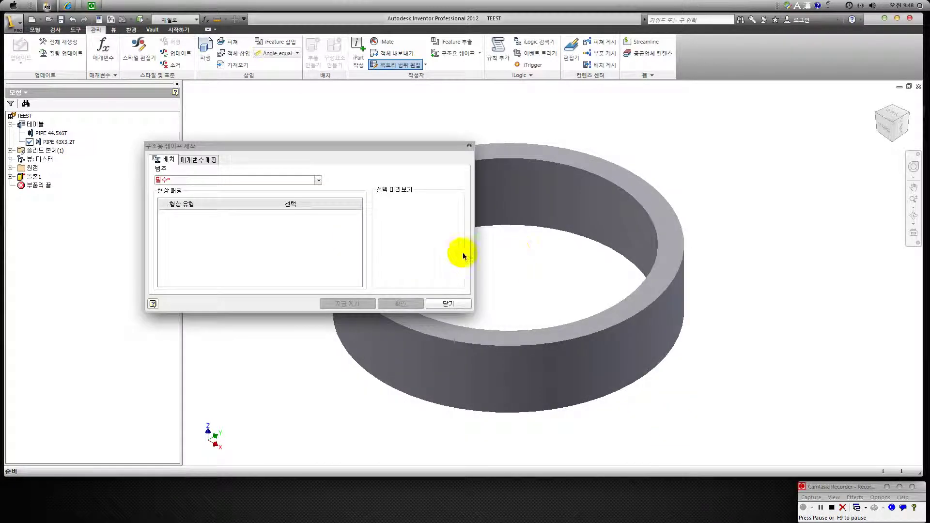
Set the structural shape category to 원형 튜브 (round tube) and map the base length parameter to the LENGTH column
{"action": "left_click", "coordinate": [223, 178]}
{"action": "left_click", "coordinate": [180, 227]}
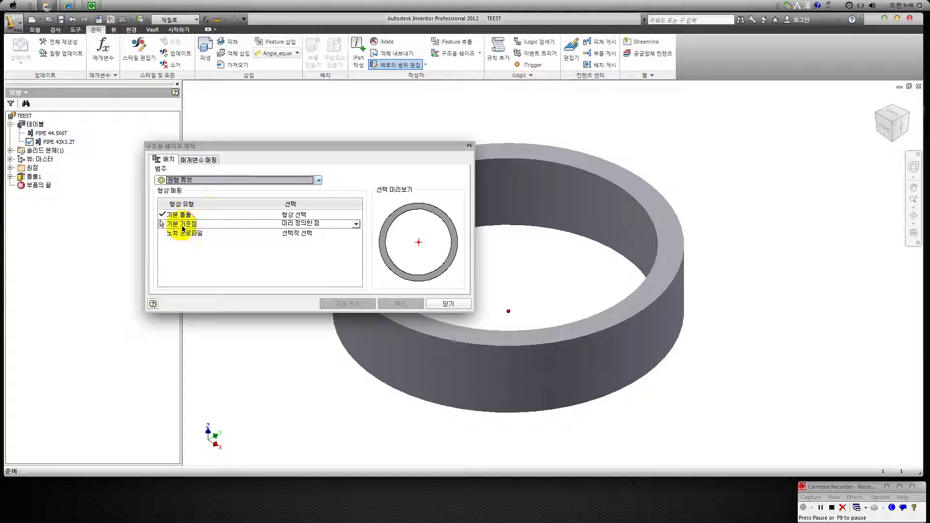
{"action": "left_click", "coordinate": [193, 160]}
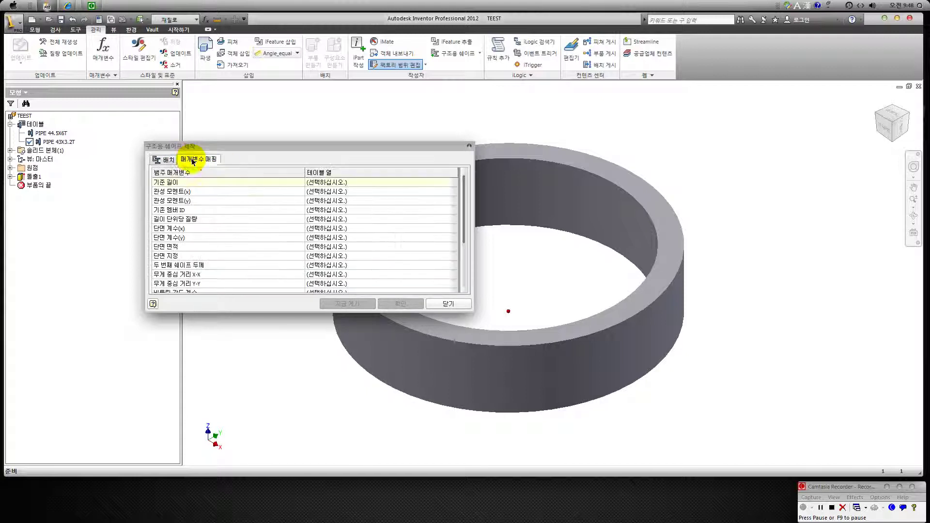
{"action": "left_click", "coordinate": [336, 184]}
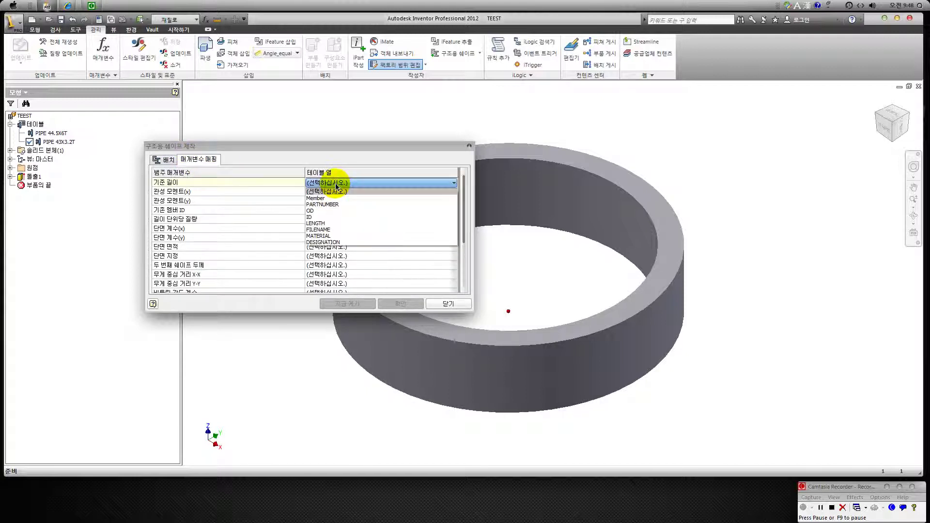
{"action": "left_click", "coordinate": [320, 225]}
Start publishing the structural shape, choose test as the target library, and proceed to the category selection
{"action": "left_click", "coordinate": [339, 302]}
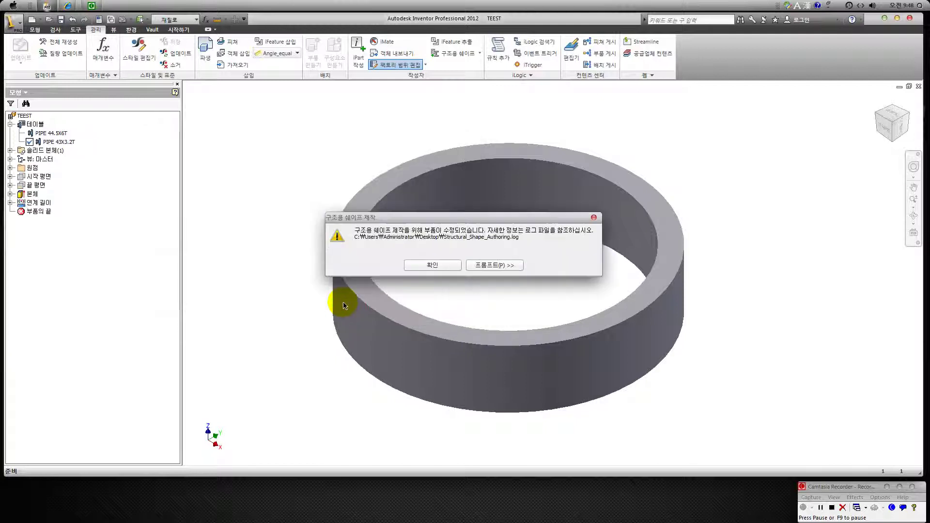
{"action": "left_click", "coordinate": [430, 264]}
{"action": "left_click", "coordinate": [401, 185]}
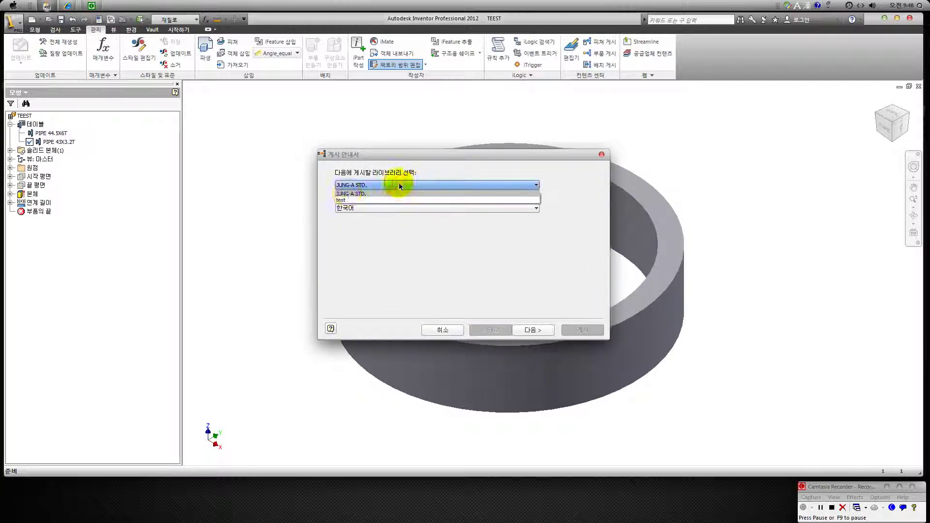
{"action": "left_click", "coordinate": [341, 200]}
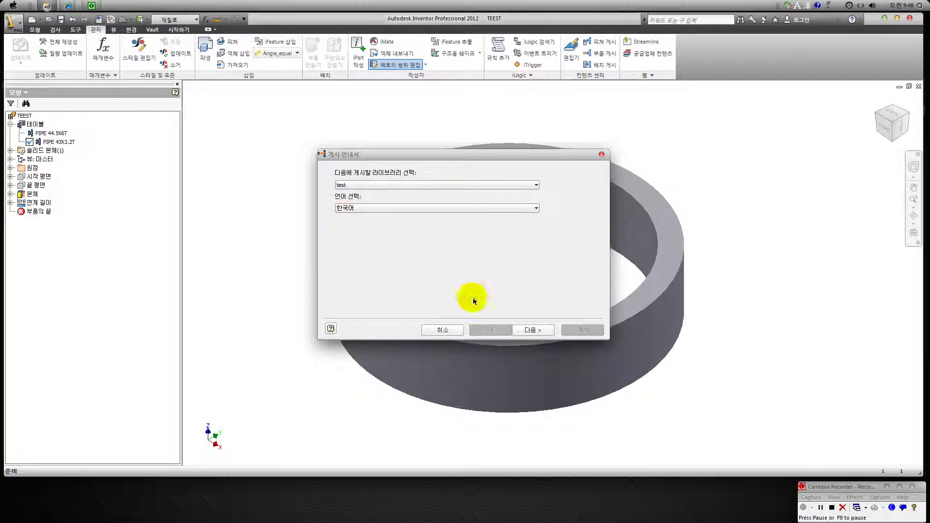
{"action": "left_click", "coordinate": [530, 330]}
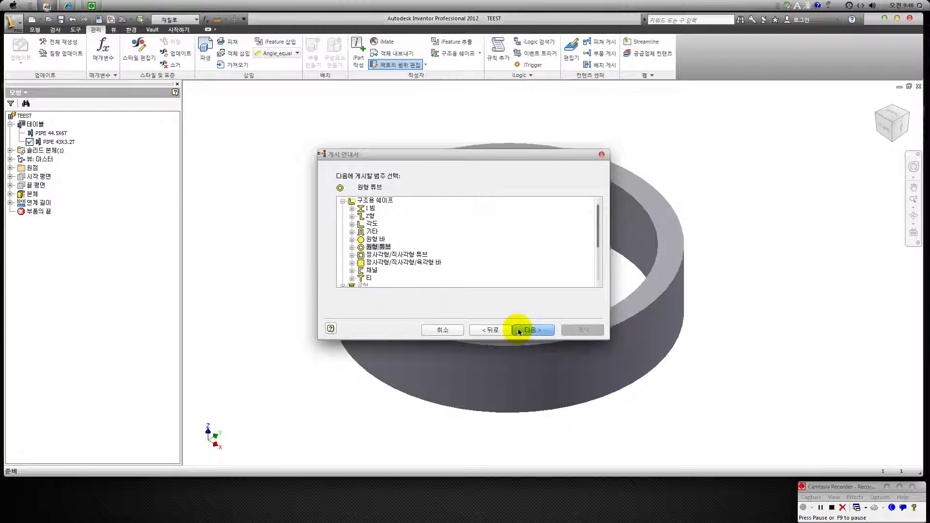
Accept the 원형 튜브 category and the LENGTH column mapping, and define Member as the family's key column
{"action": "left_click", "coordinate": [518, 329]}
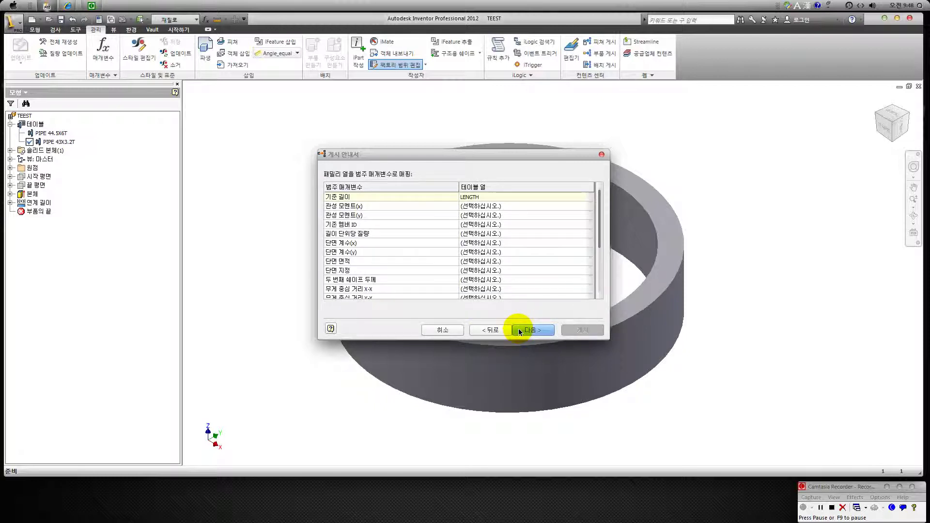
{"action": "left_click", "coordinate": [530, 330]}
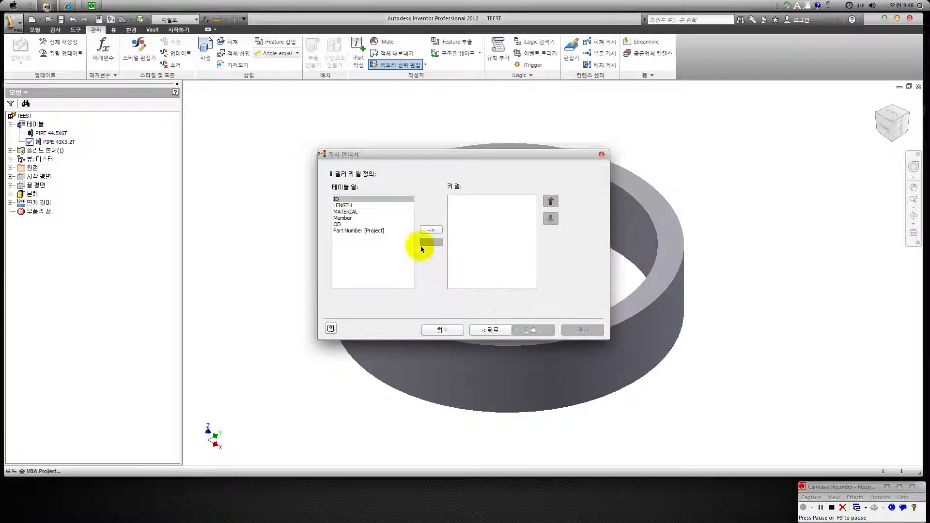
{"action": "left_click", "coordinate": [349, 218]}
{"action": "left_click", "coordinate": [431, 230]}
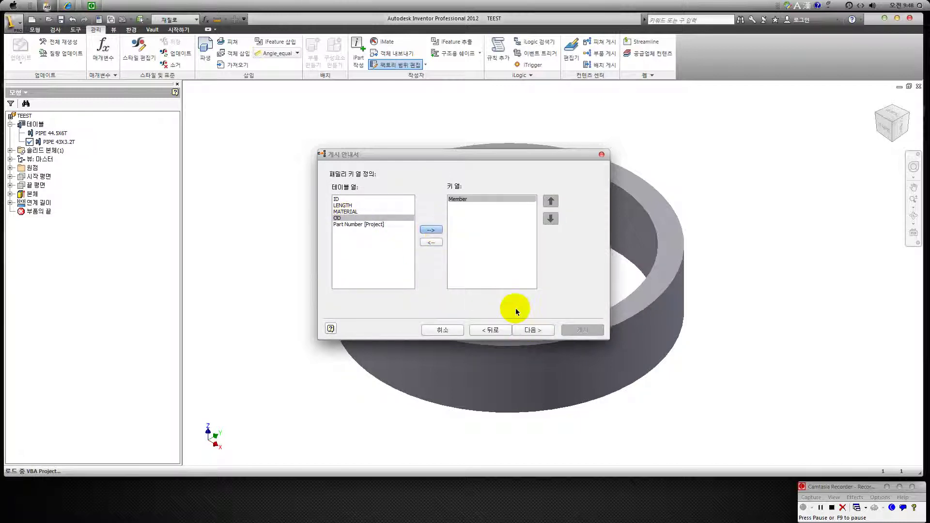
{"action": "left_click", "coordinate": [530, 330]}
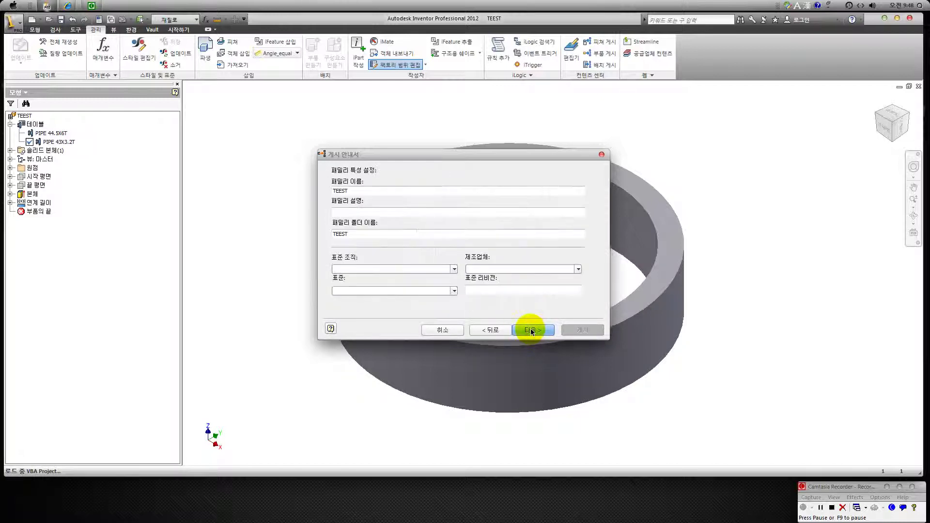
Set the family's standard organization to test, manufacturer to 야매 and description to PIPE, and publish it with the default thumbnail
{"action": "left_click", "coordinate": [353, 270]}
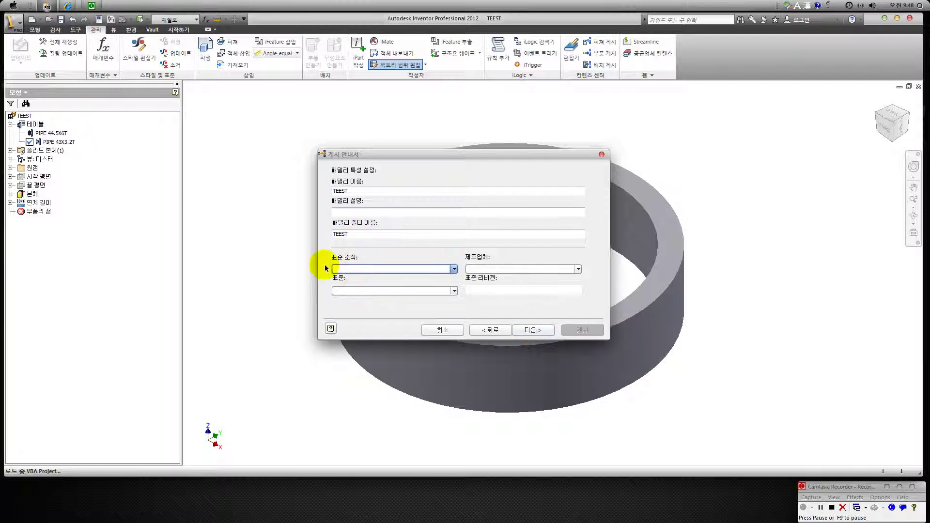
{"action": "type", "text": "tes"}
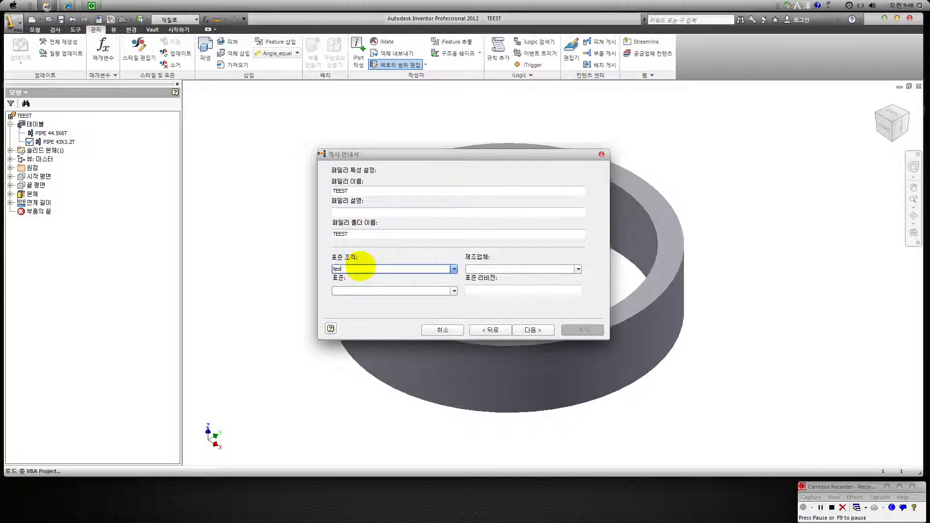
{"action": "type", "text": "t"}
{"action": "left_click", "coordinate": [469, 268]}
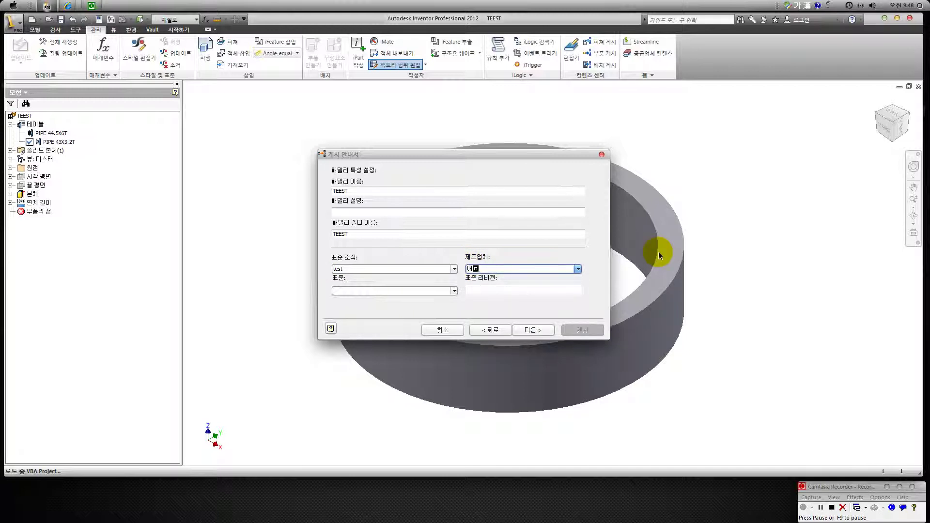
{"action": "type", "text": "아메"}
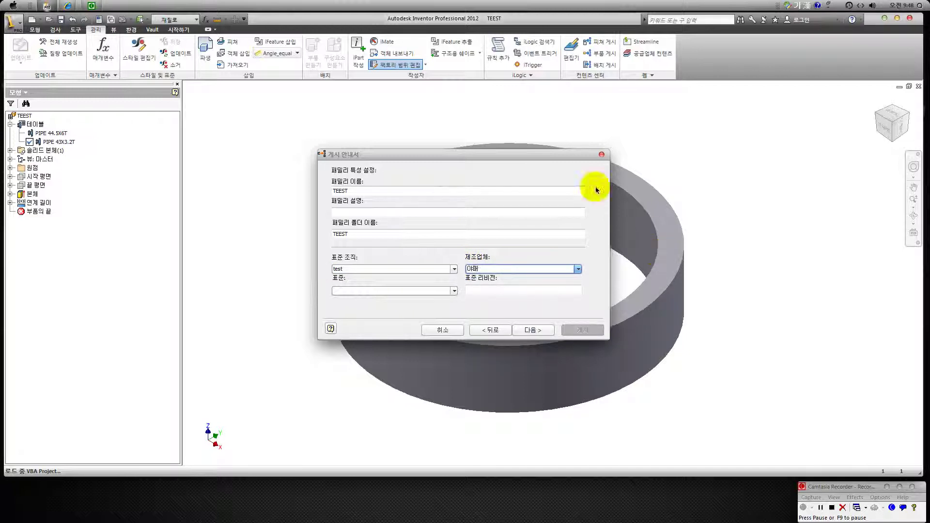
{"action": "left_click", "coordinate": [355, 212]}
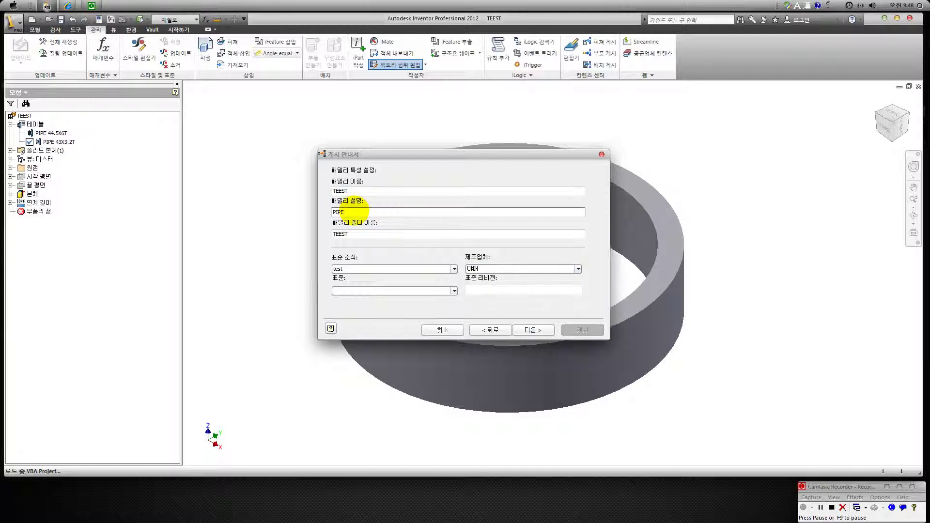
{"action": "left_click", "coordinate": [533, 331]}
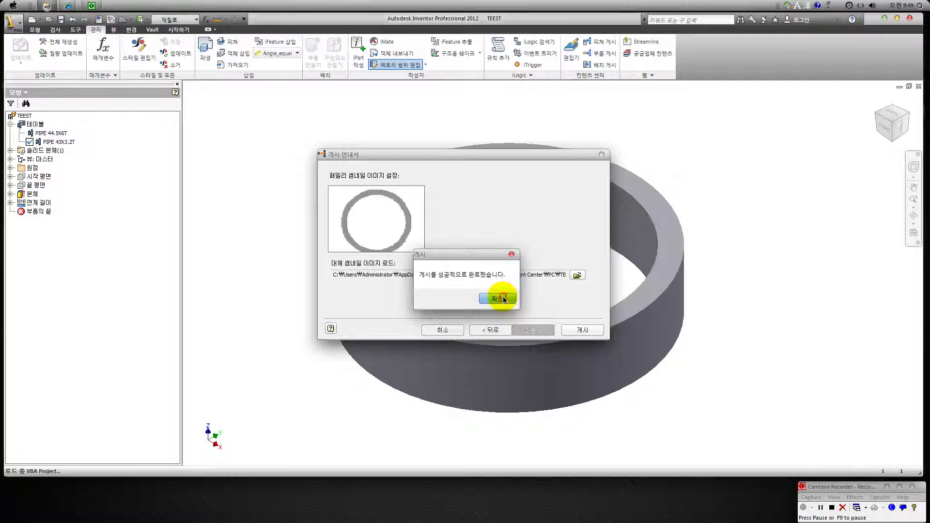
{"action": "left_click", "coordinate": [499, 299]}
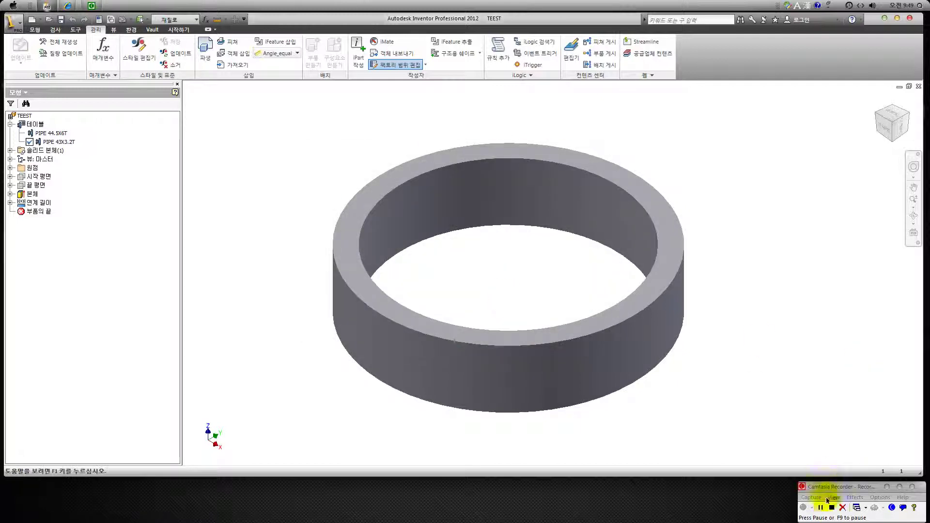